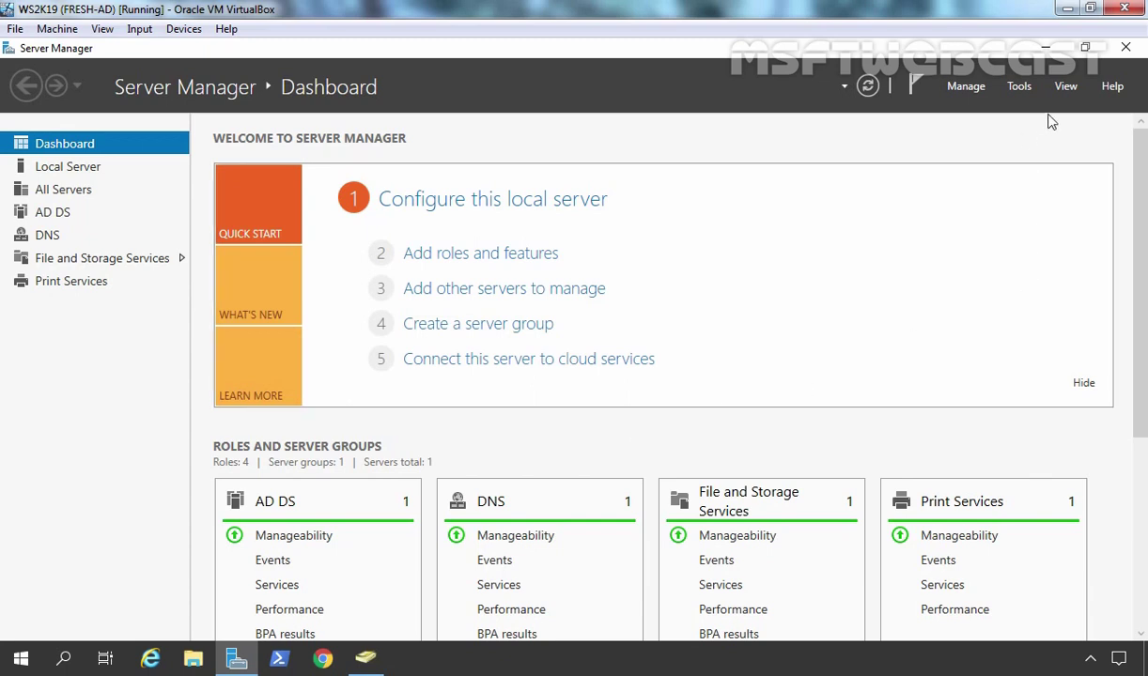
- Launch Group Policy Management and open the Default Domain Policy in the editor
click(1021, 87)
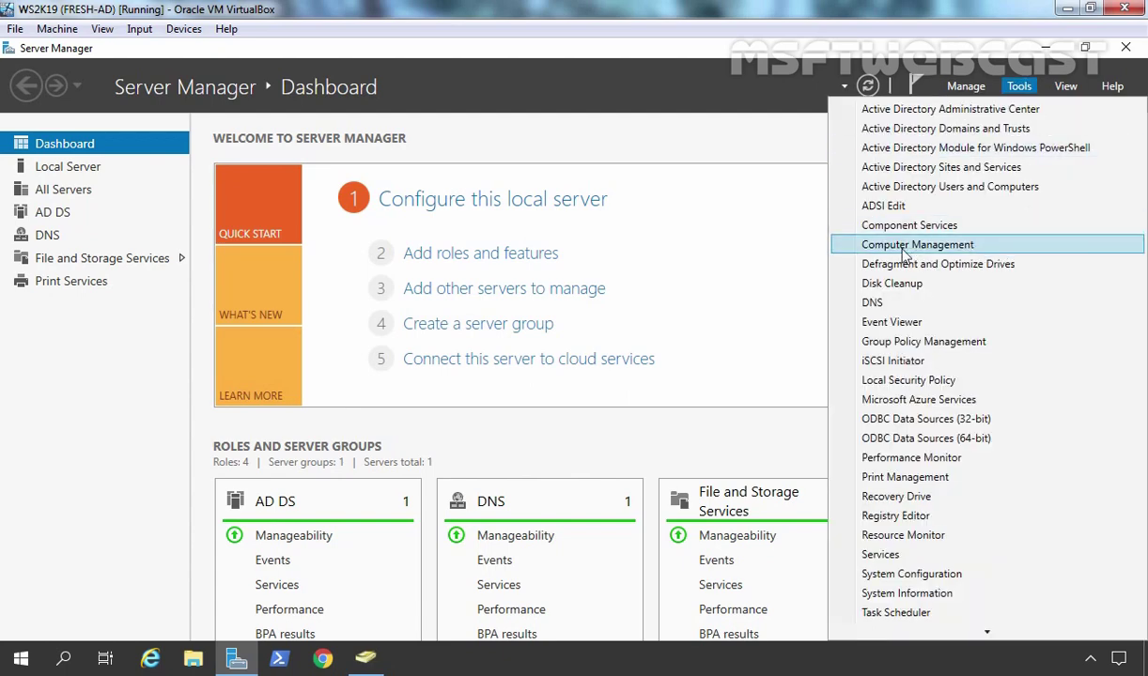
click(918, 343)
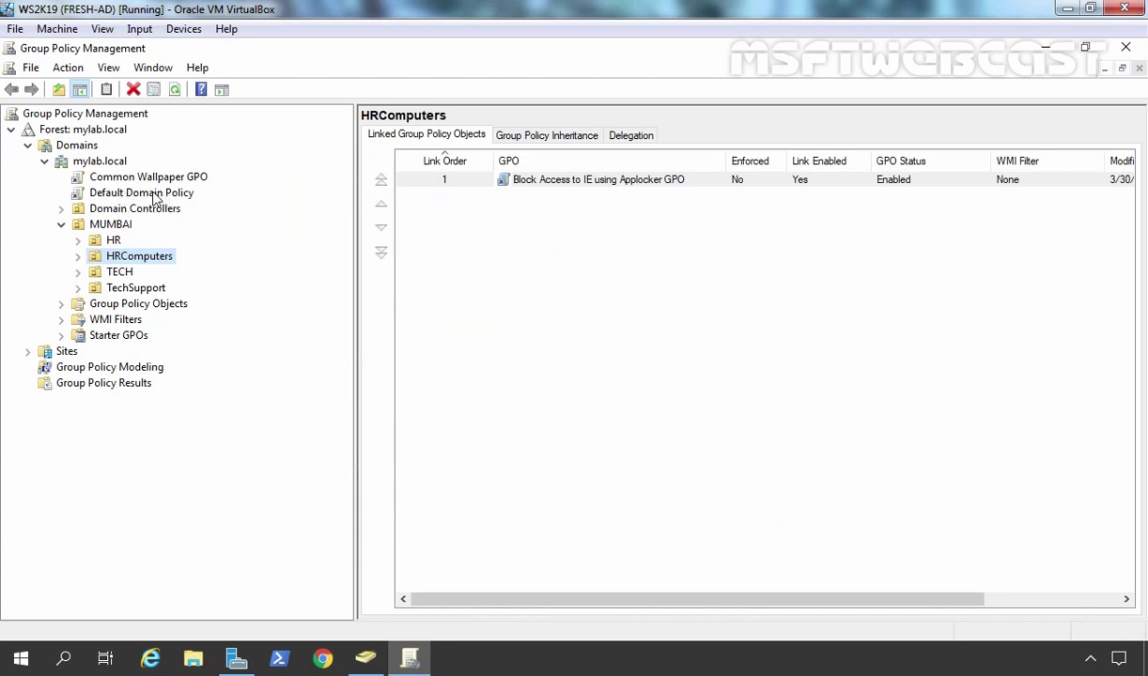
click(152, 193)
right_click(155, 195)
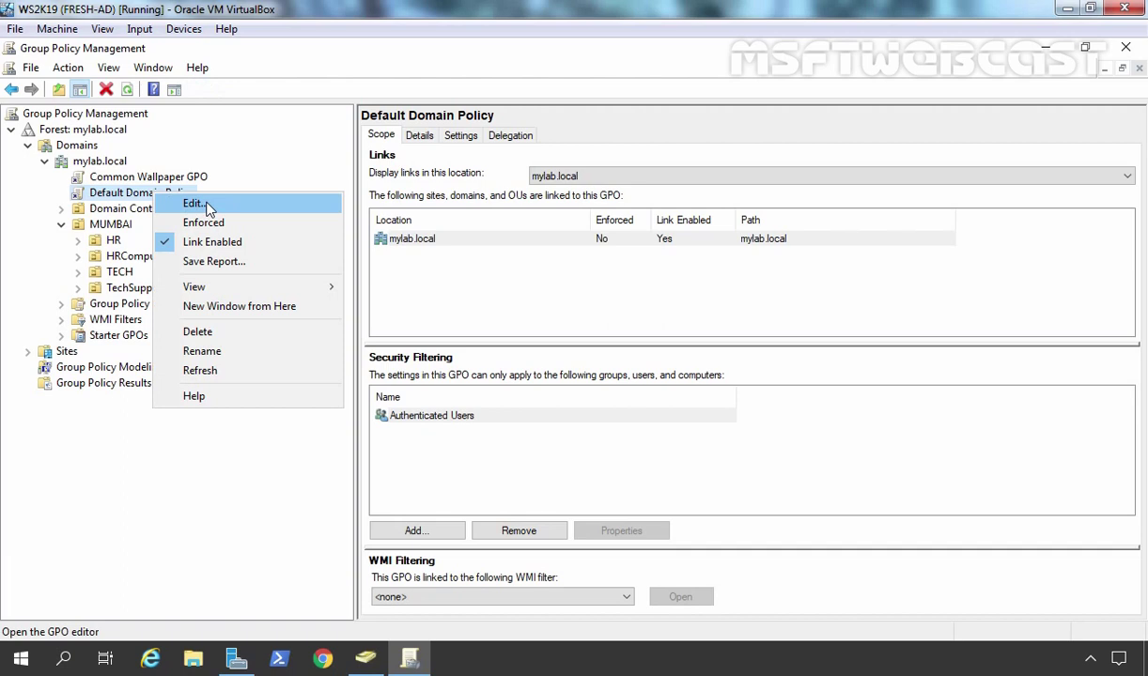
click(199, 204)
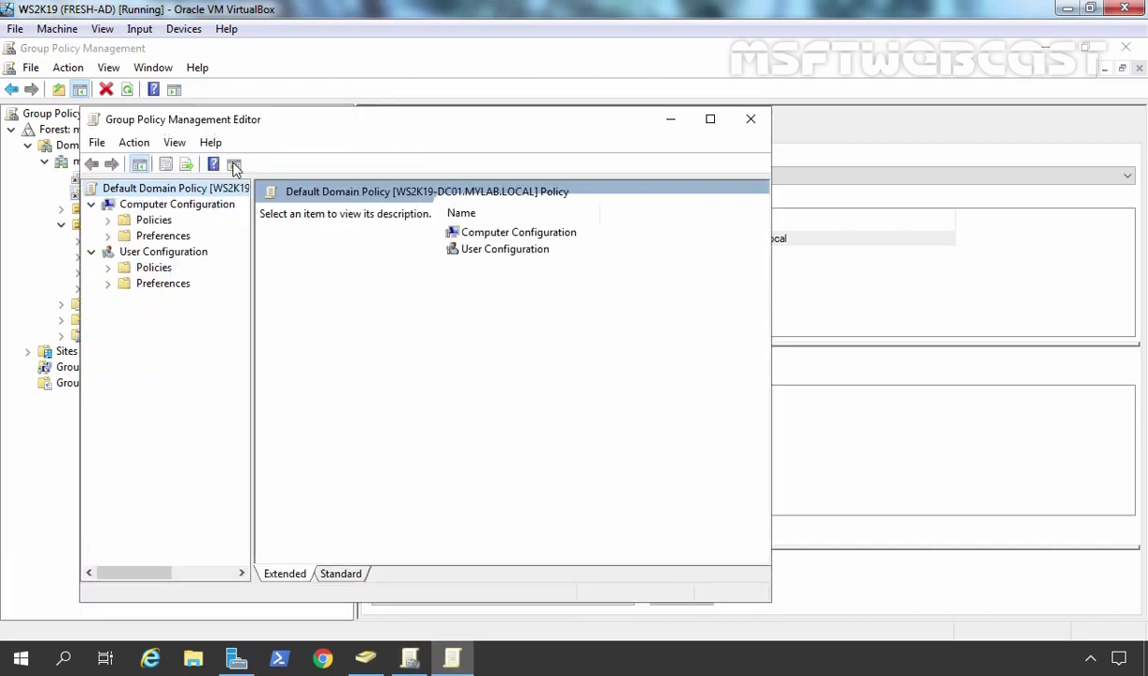
- Maximize the editor and expand Computer Configuration down to Security Settings > Account Policies
double_click(319, 120)
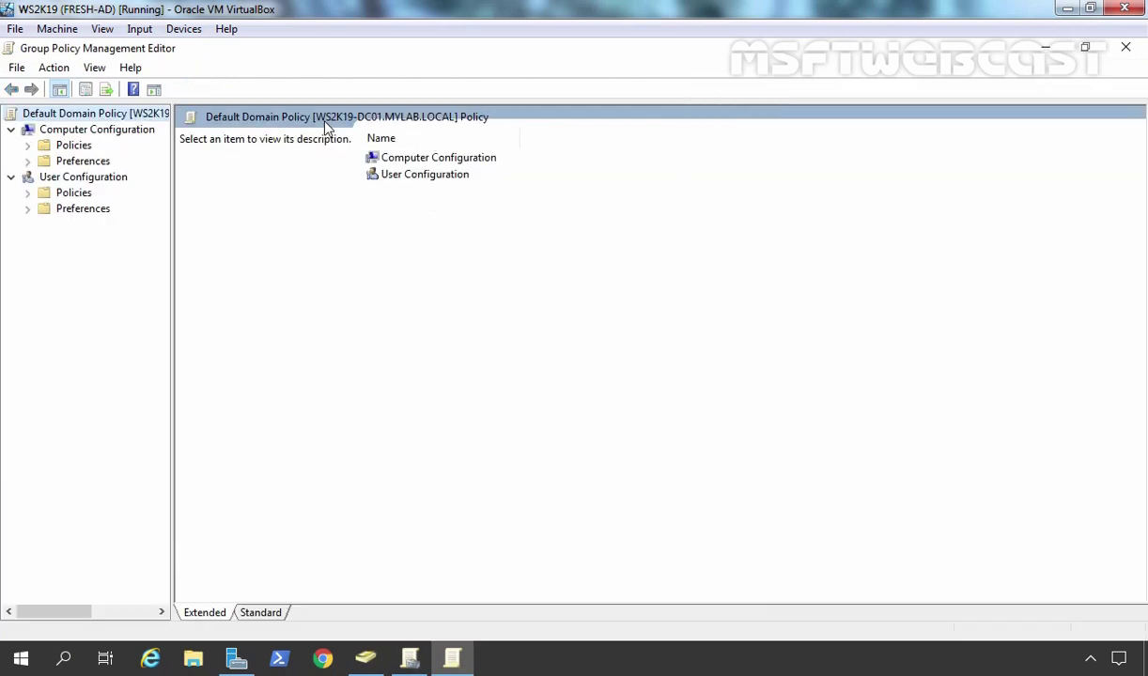
double_click(77, 147)
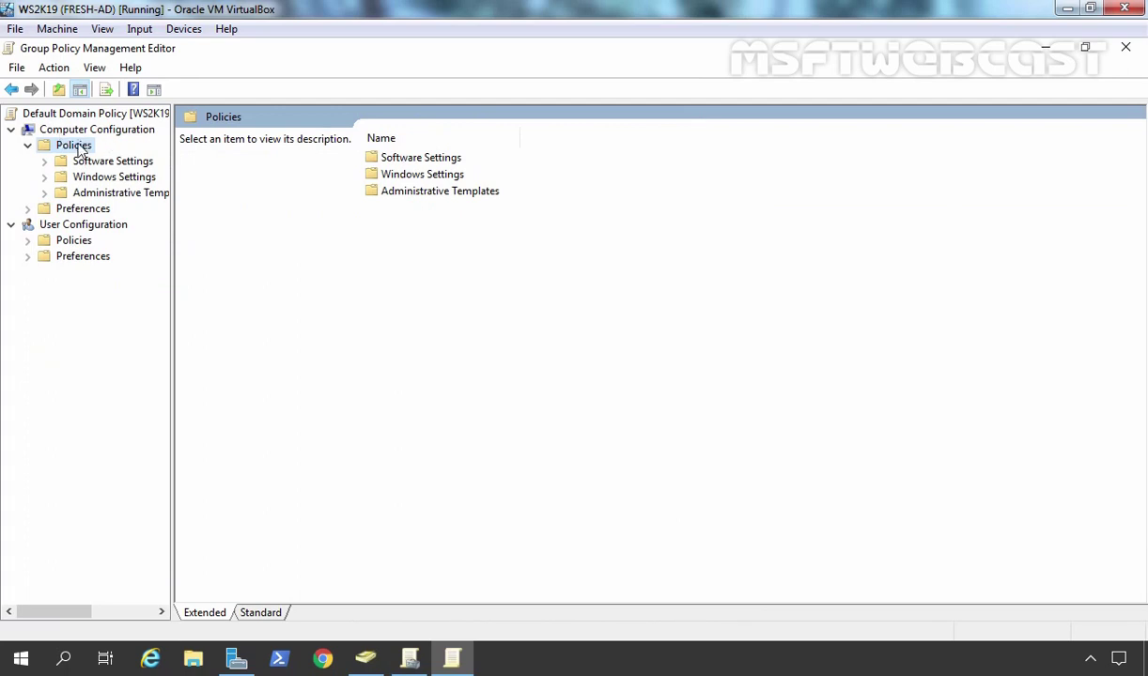
double_click(114, 178)
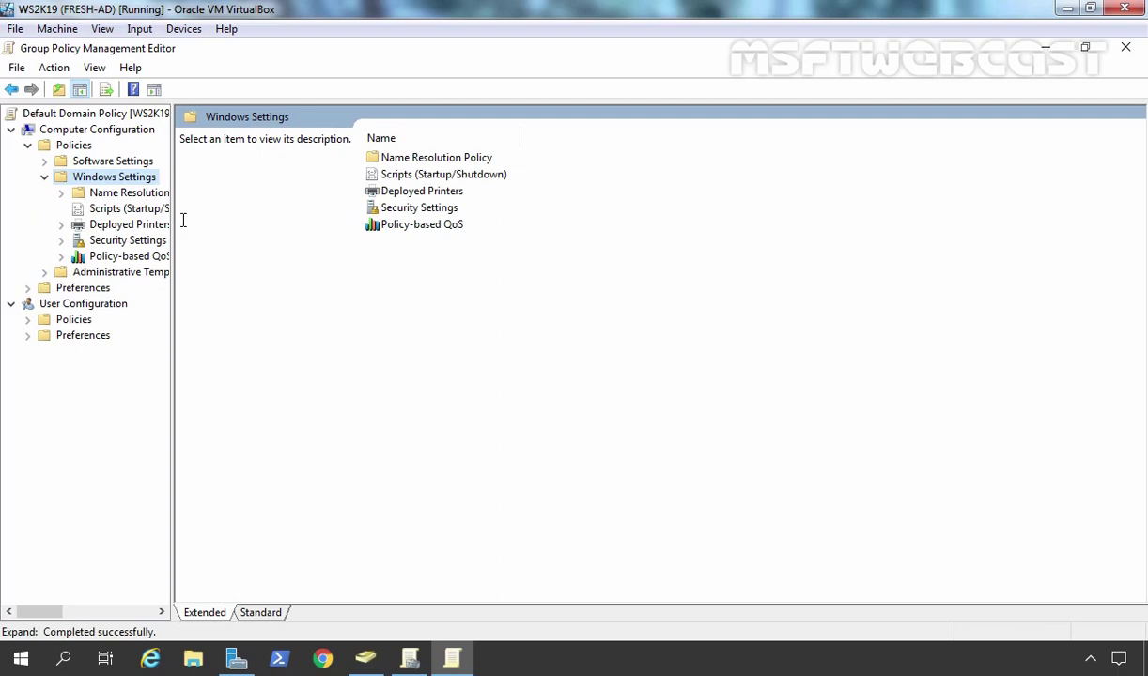
drag(173, 218, 346, 237)
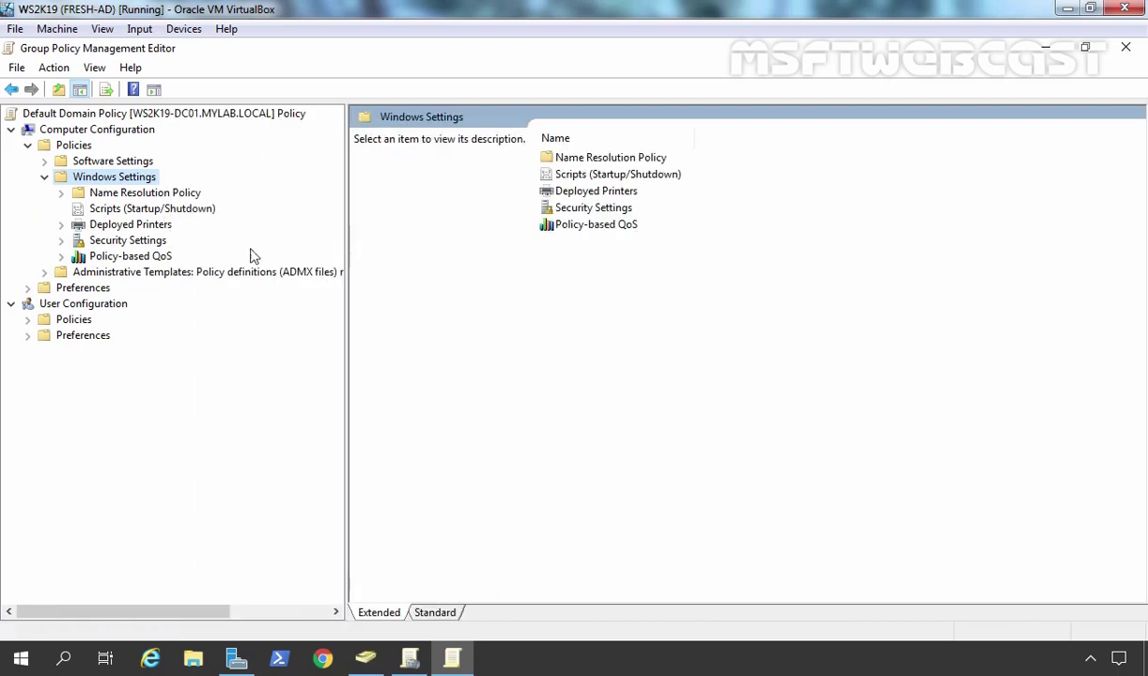
double_click(137, 241)
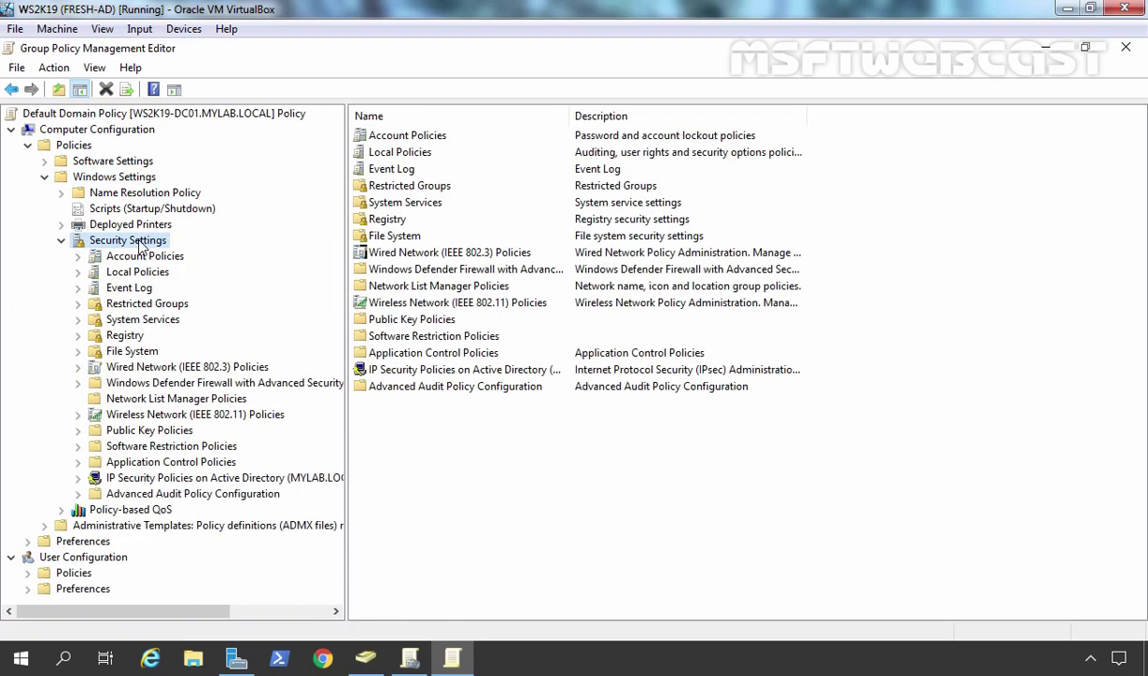
double_click(146, 258)
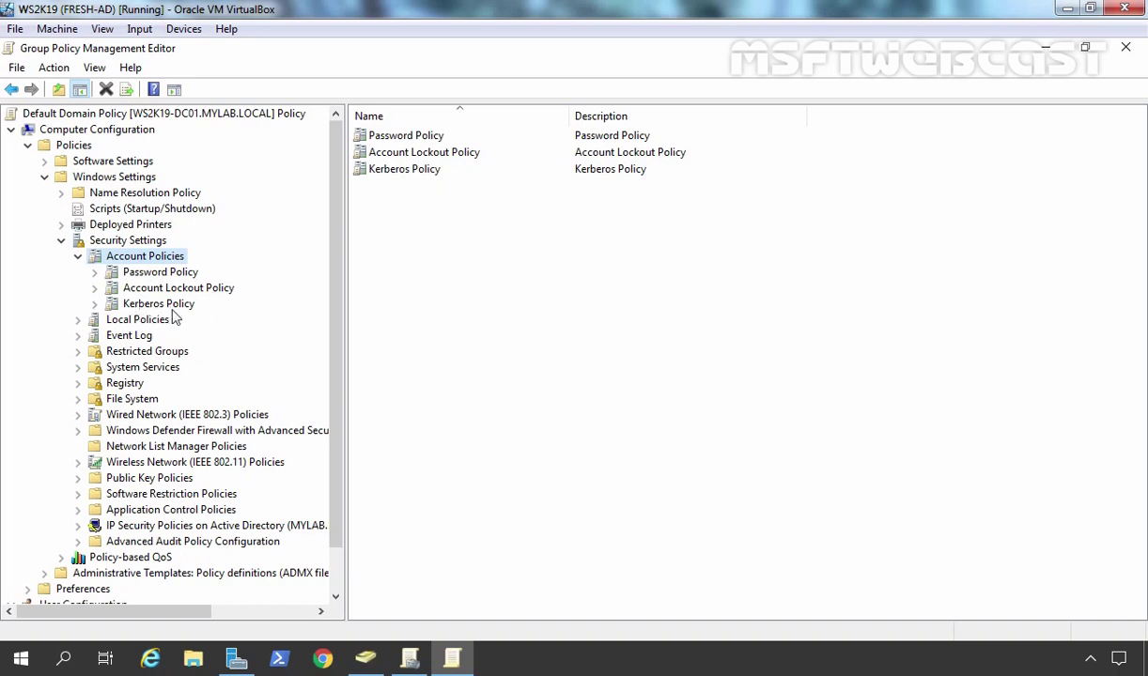
- Set Account lockout threshold to 3 invalid attempts, accepting the suggested 30-minute duration and reset values
click(143, 288)
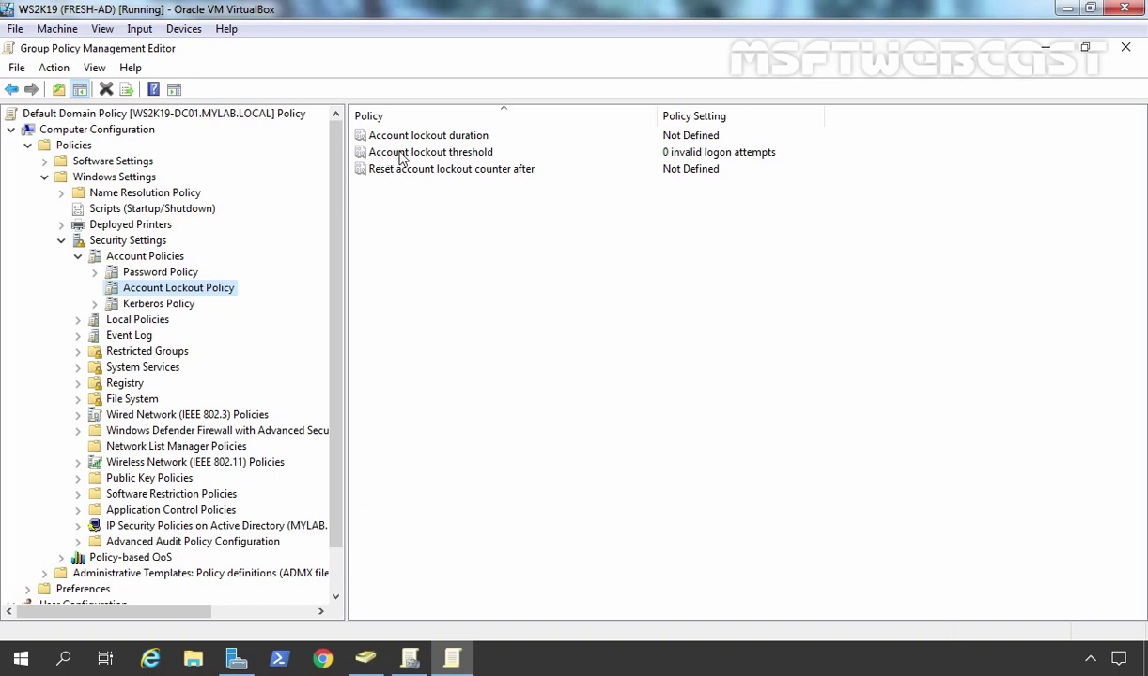
double_click(401, 155)
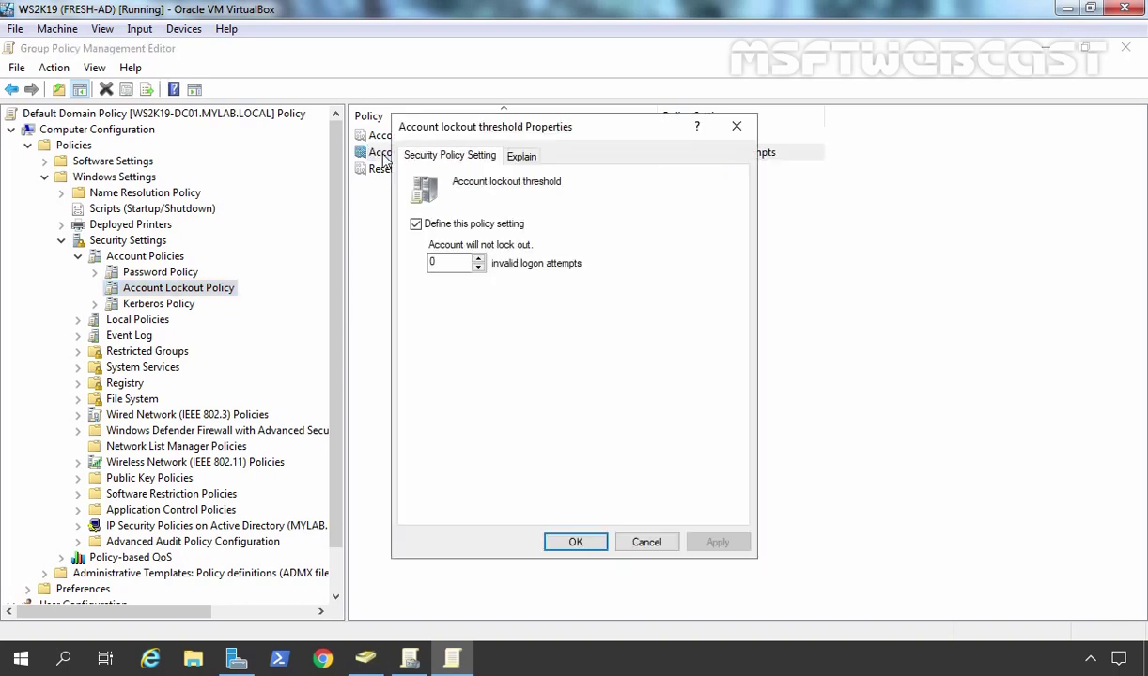
drag(438, 263, 385, 252)
text(3)
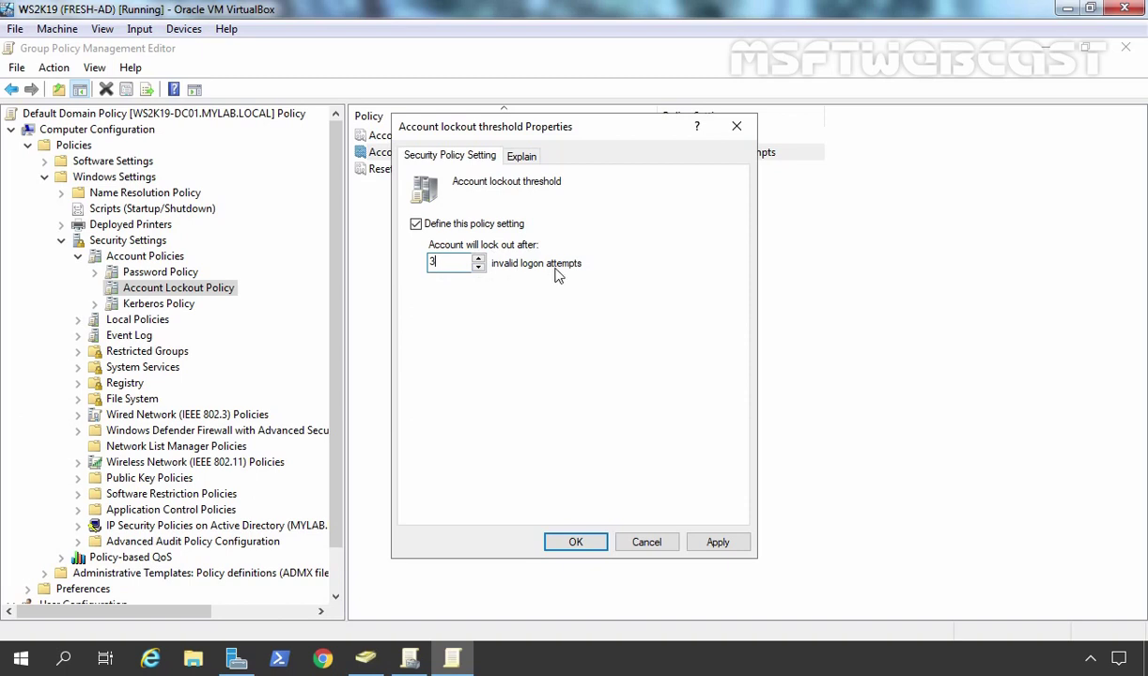
click(720, 550)
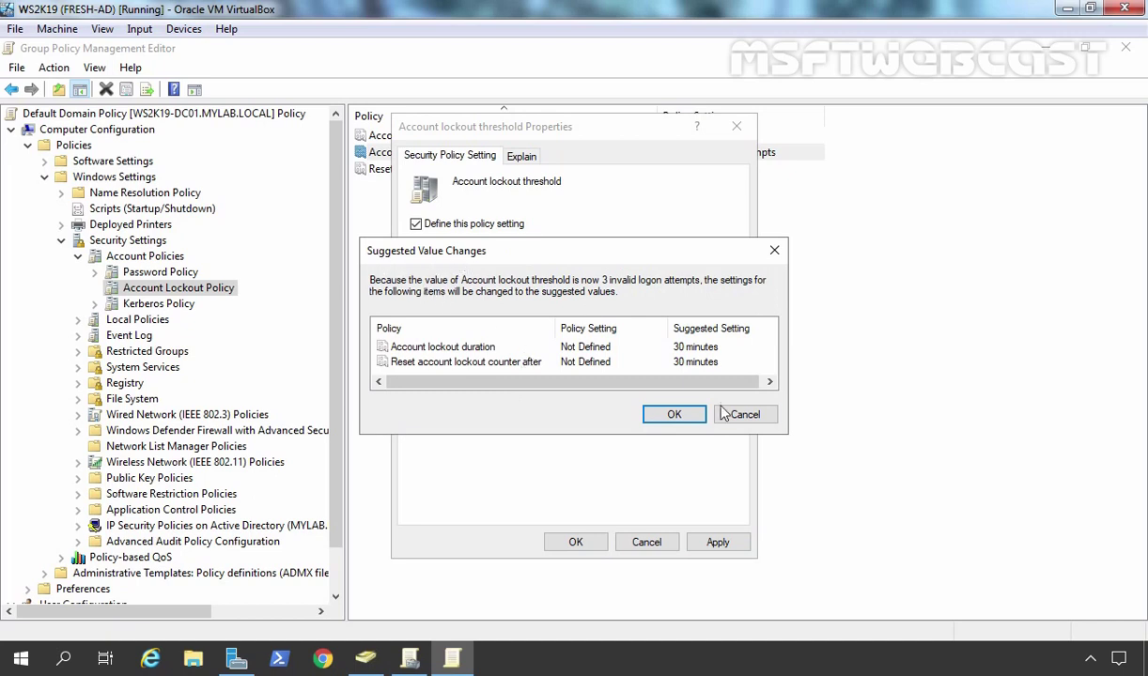
click(673, 418)
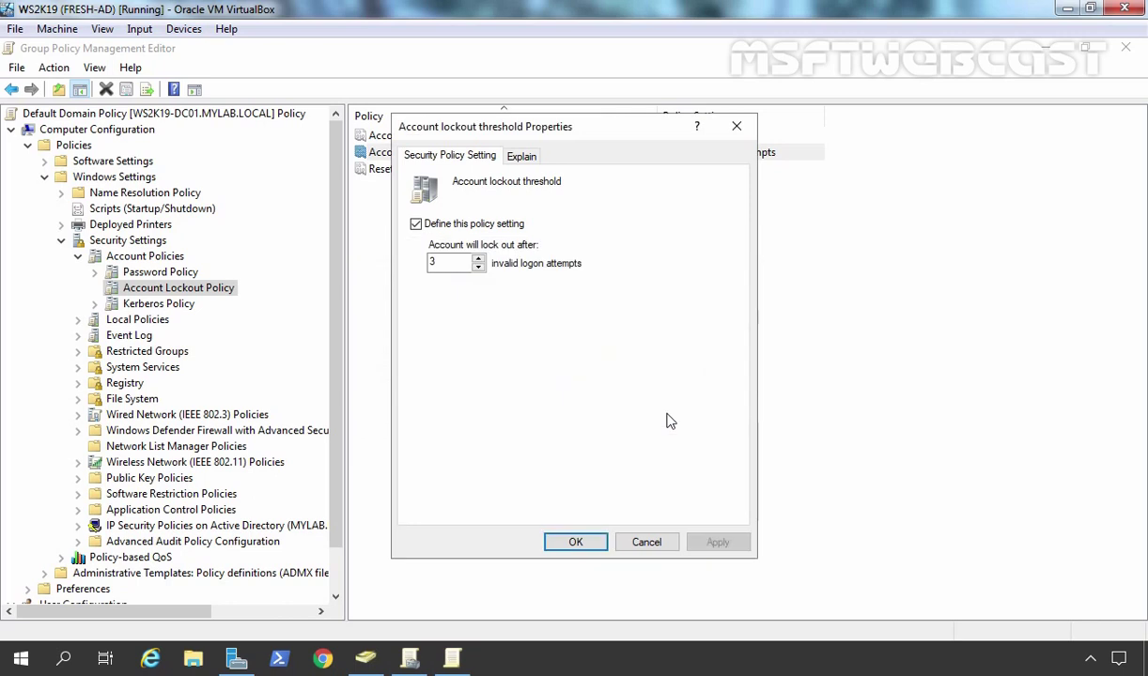
click(576, 544)
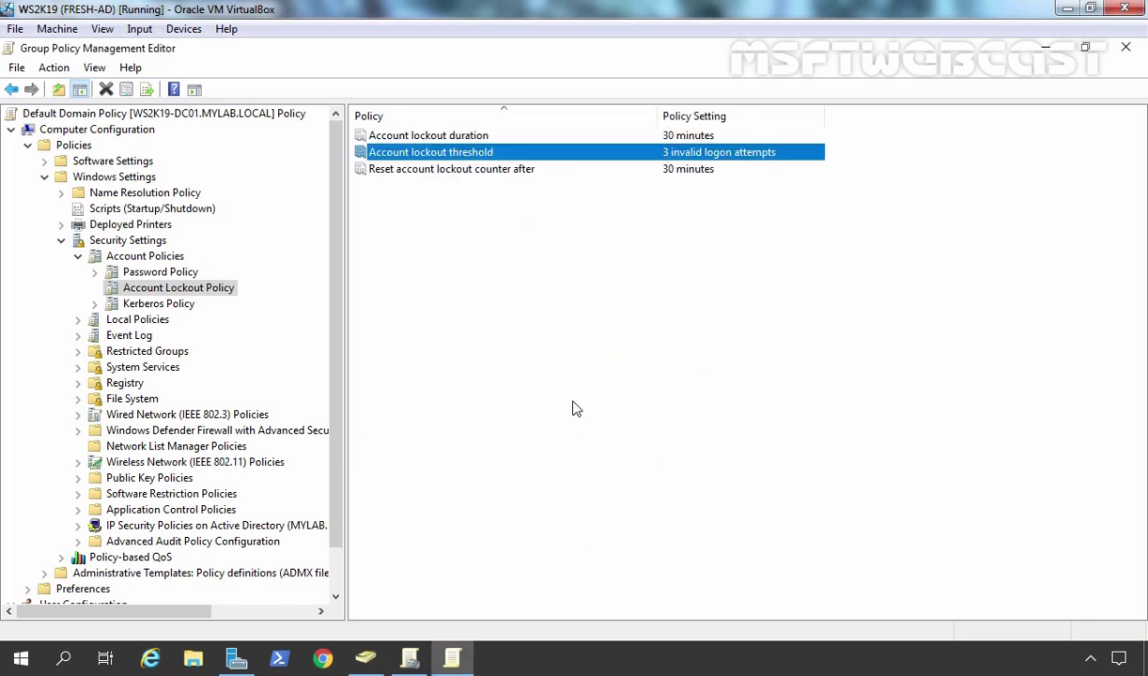
click(389, 134)
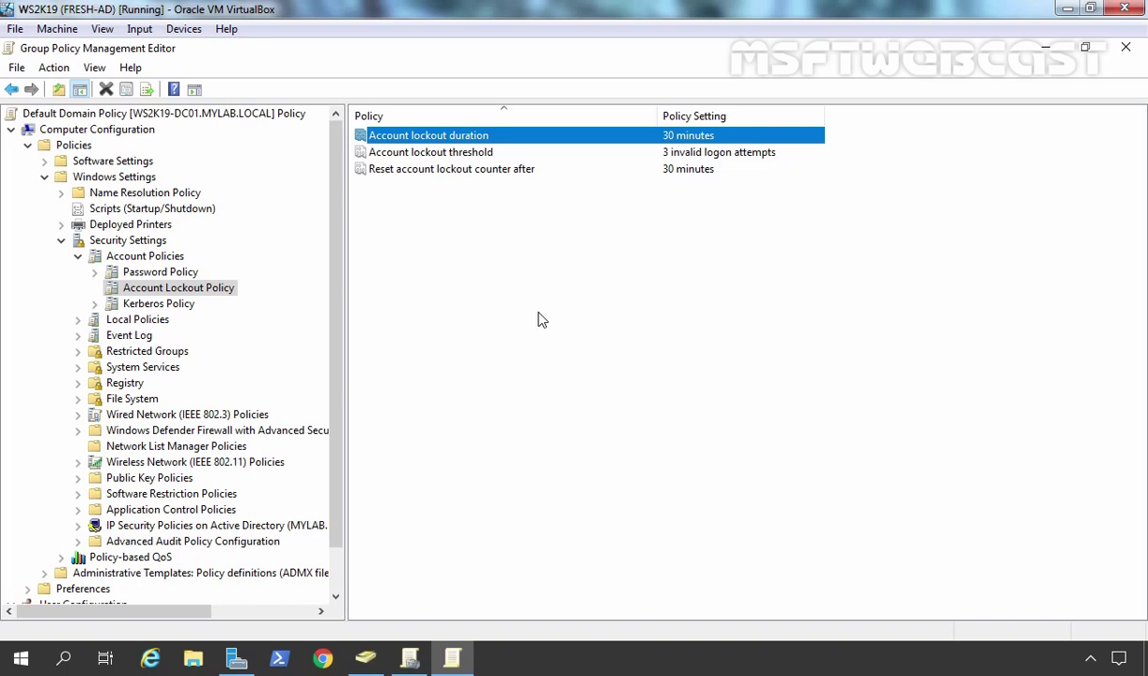
- Change Account lockout duration from 30 to 0, noting its 0–99,999 minute range on Explain
double_click(369, 138)
double_click(437, 262)
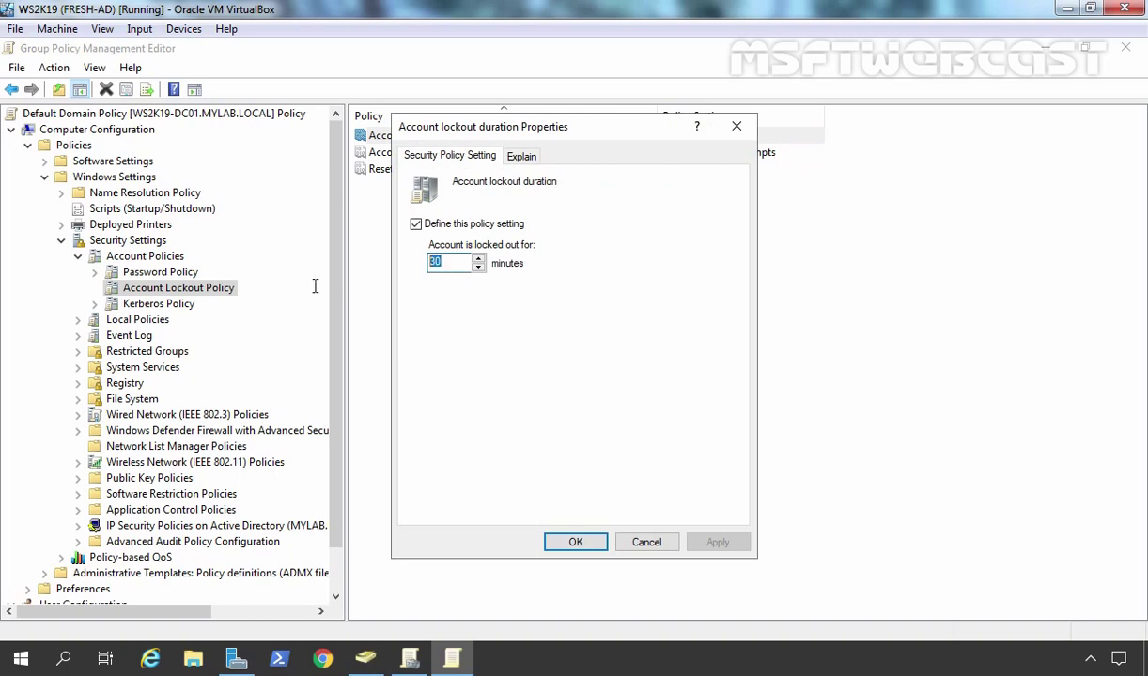
text(0)
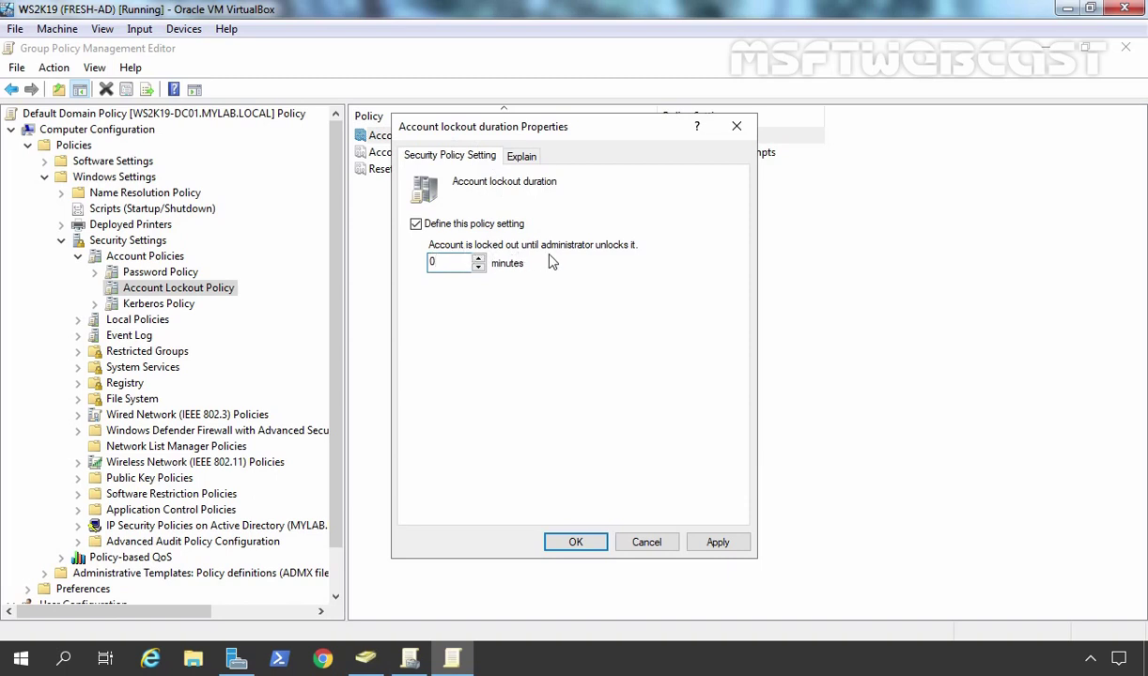
click(527, 159)
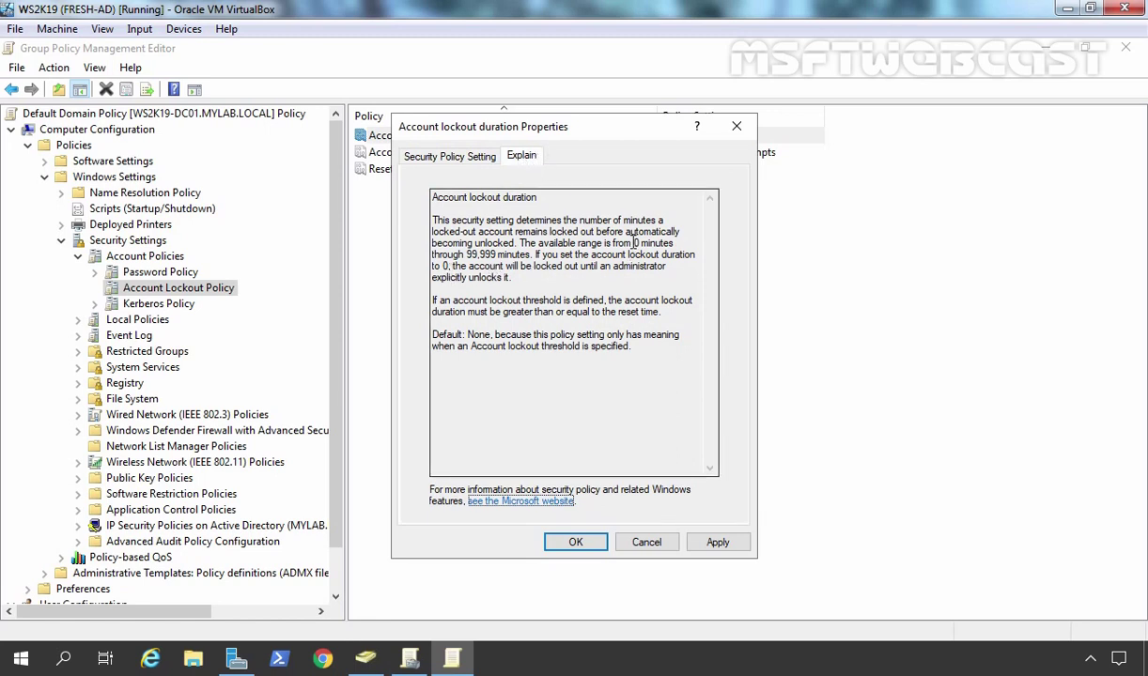
drag(633, 244, 648, 243)
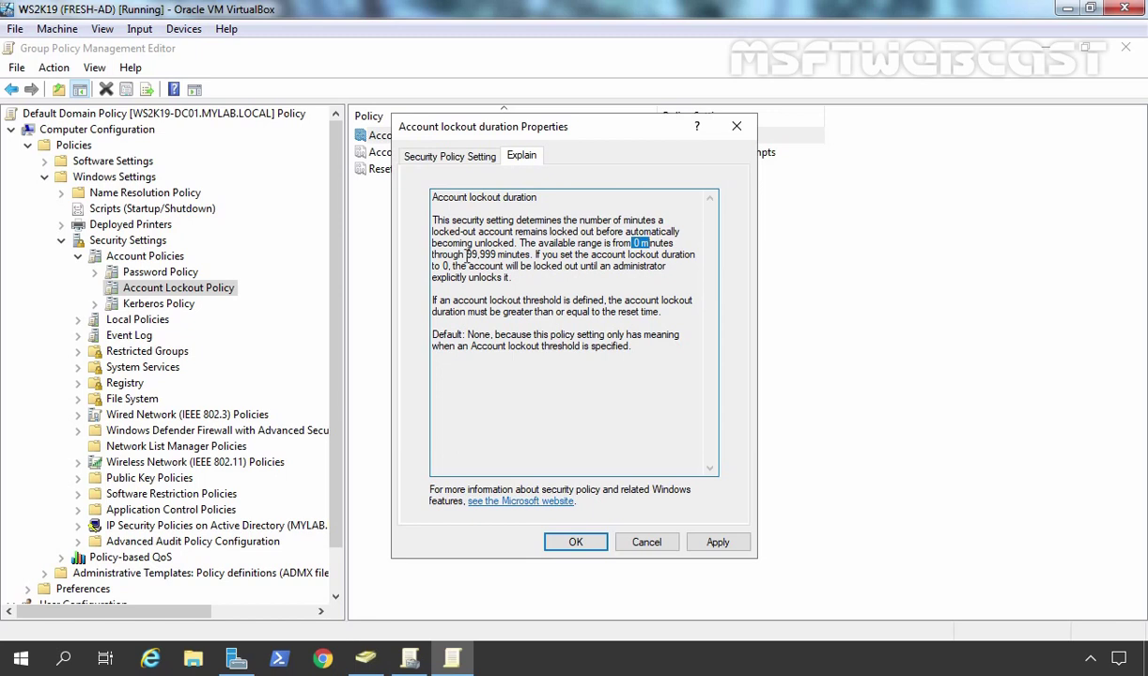
drag(465, 255, 501, 256)
click(718, 543)
click(581, 544)
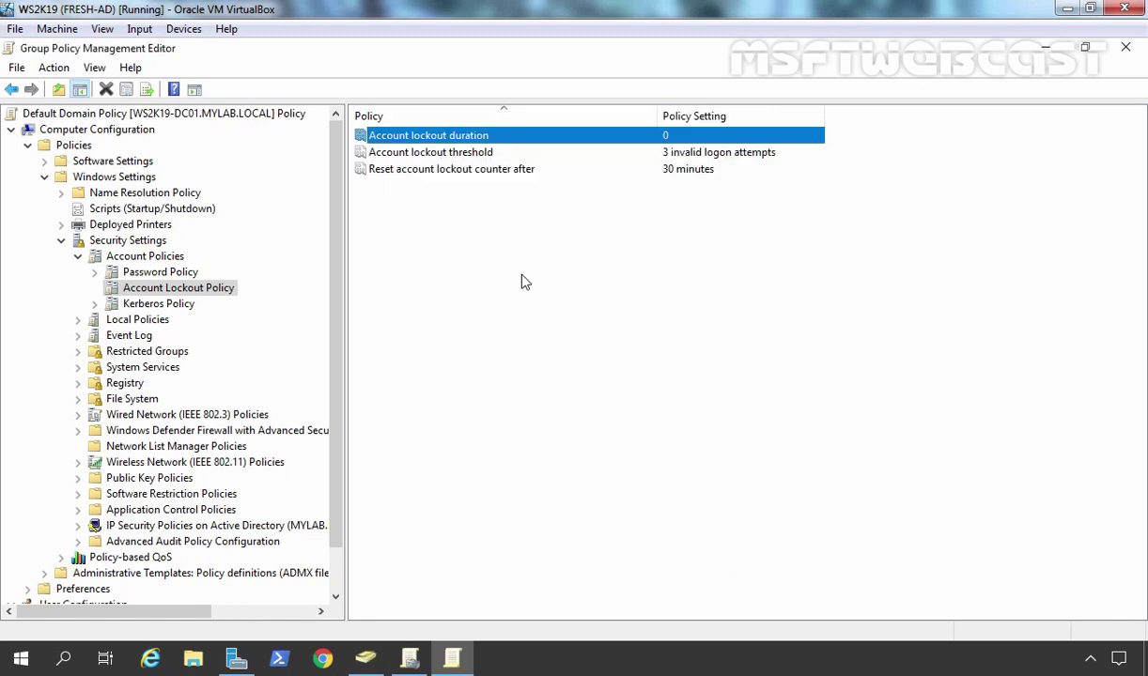
- Review the lockout duration, 3-attempt threshold and 30-minute reset, then display Password Policy
click(385, 170)
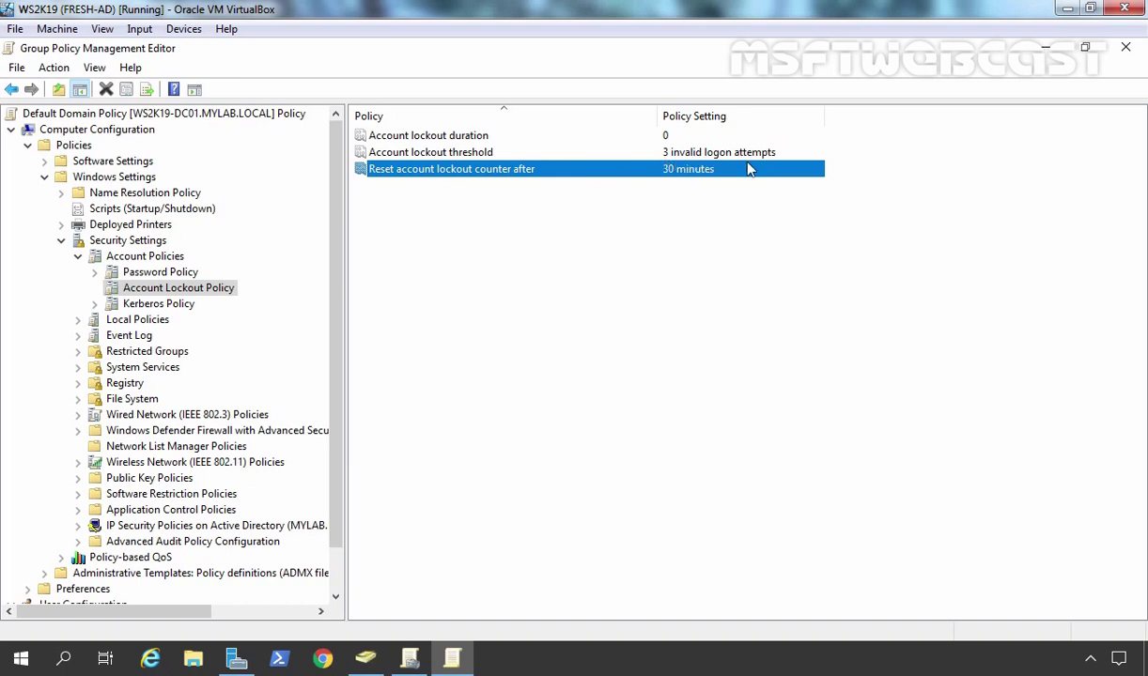
click(635, 256)
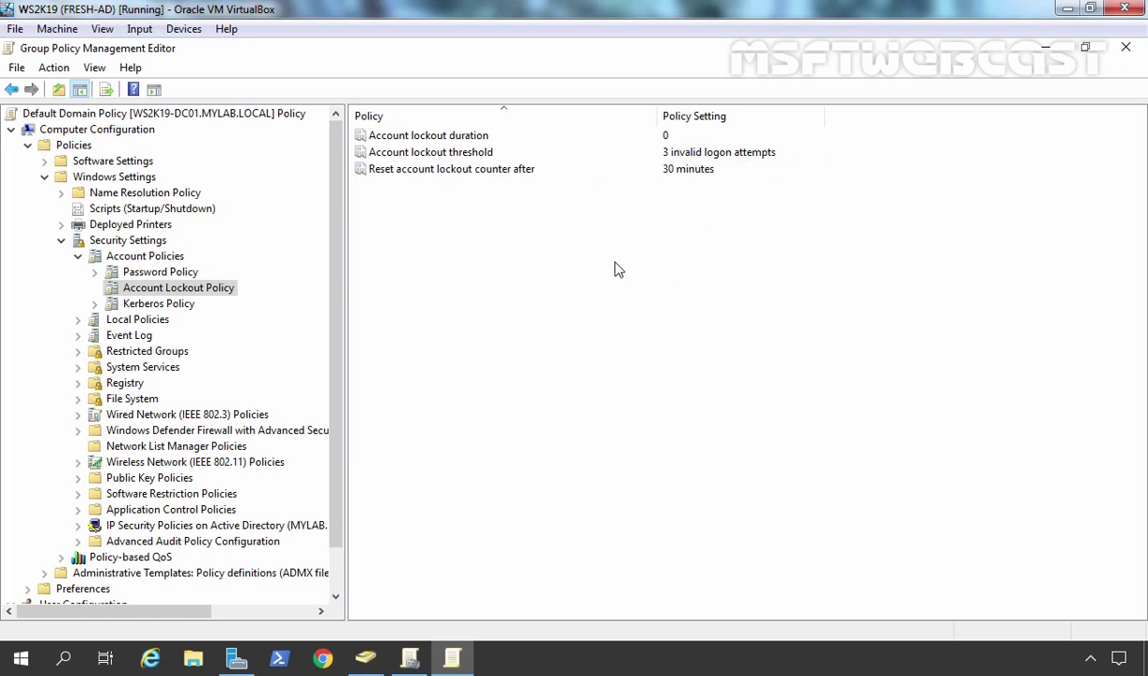
click(398, 138)
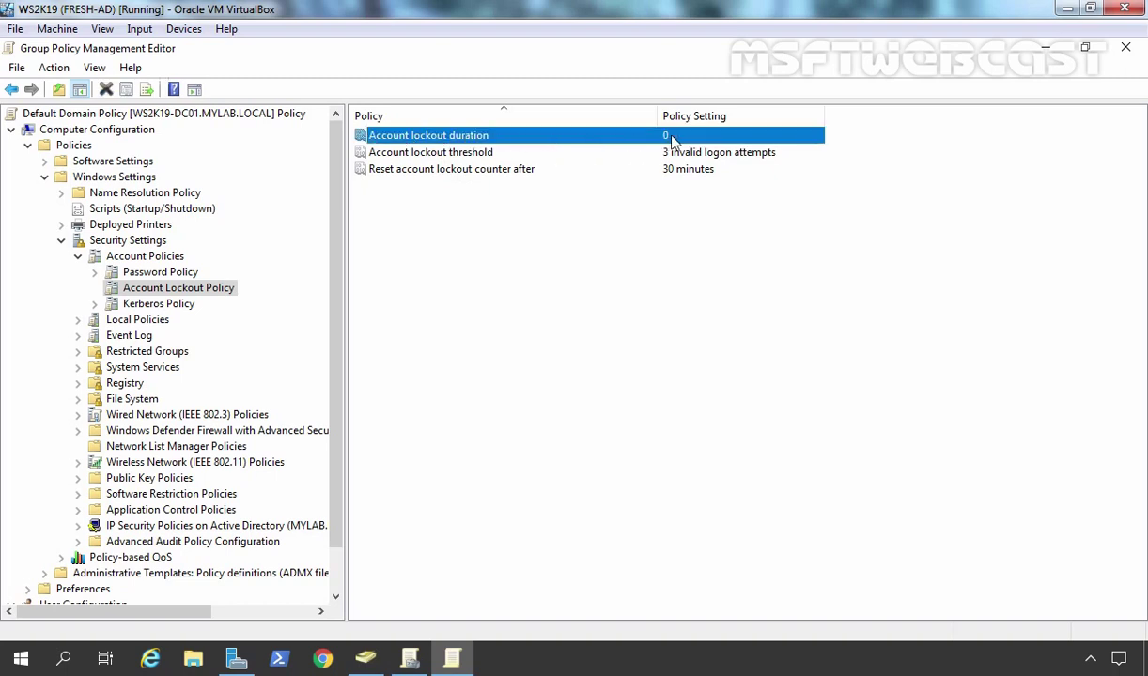
click(398, 156)
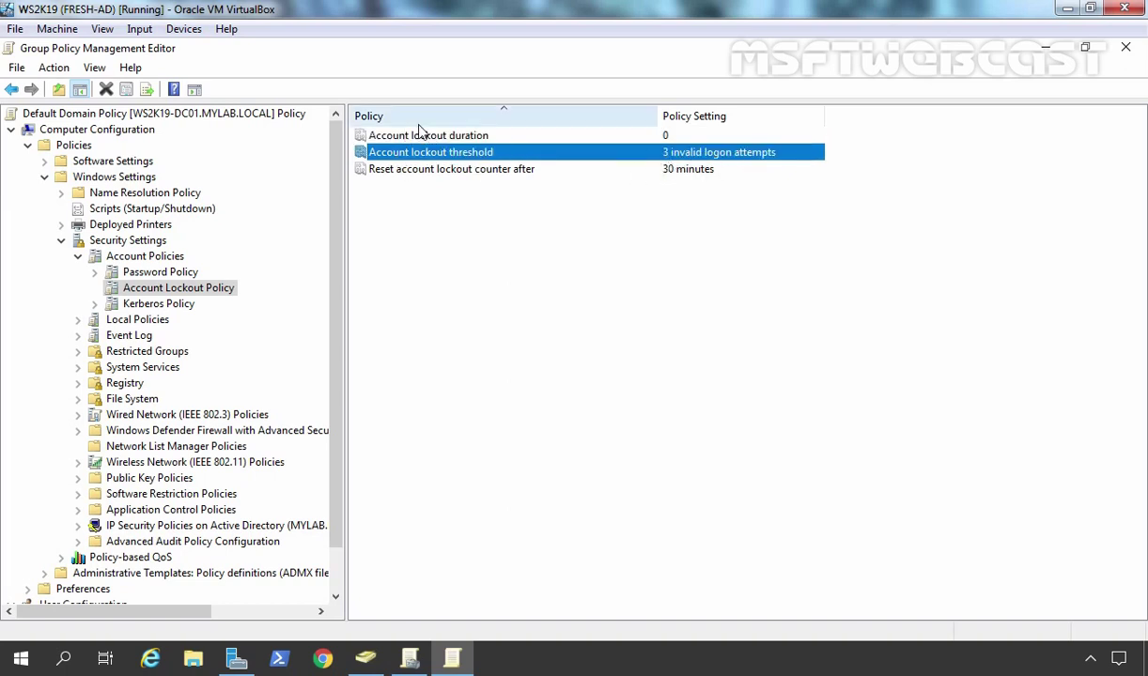
click(381, 173)
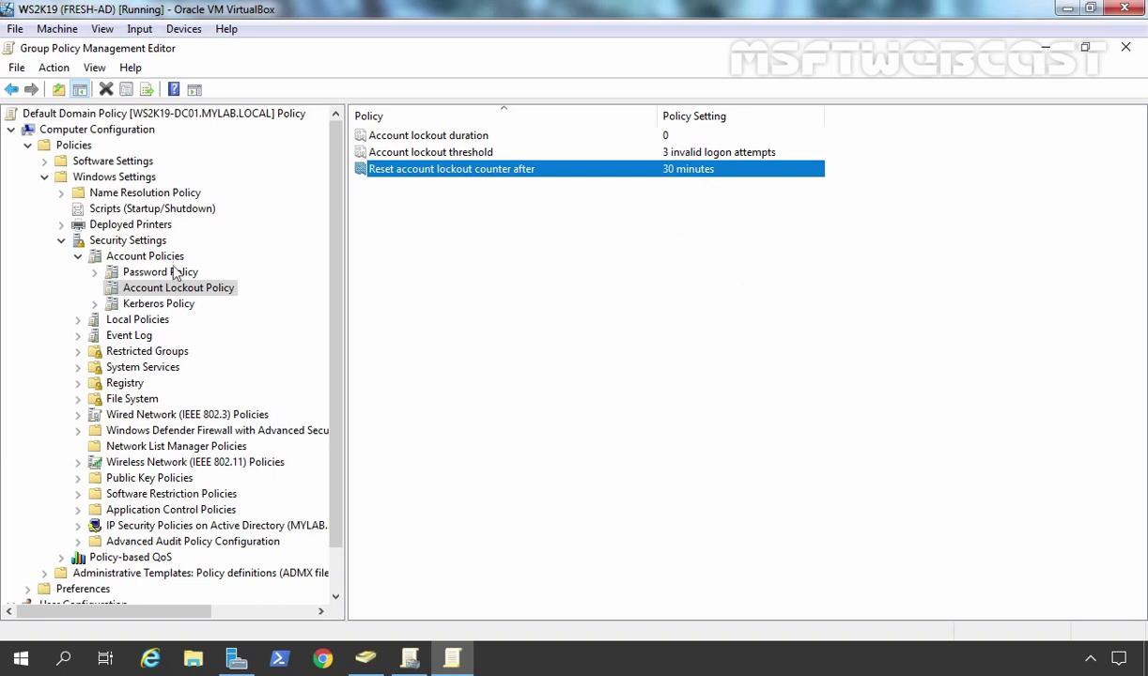
click(141, 273)
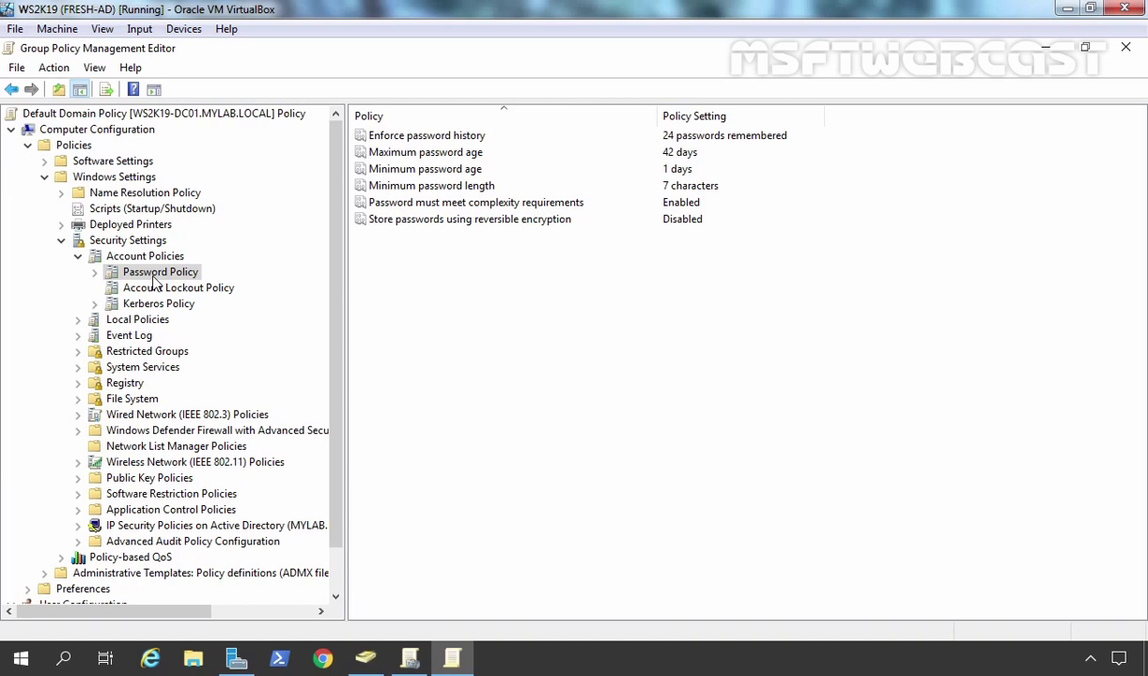
- Close the policy editor, select mylab.local, and minimize Group Policy Management and Server Manager
click(1130, 52)
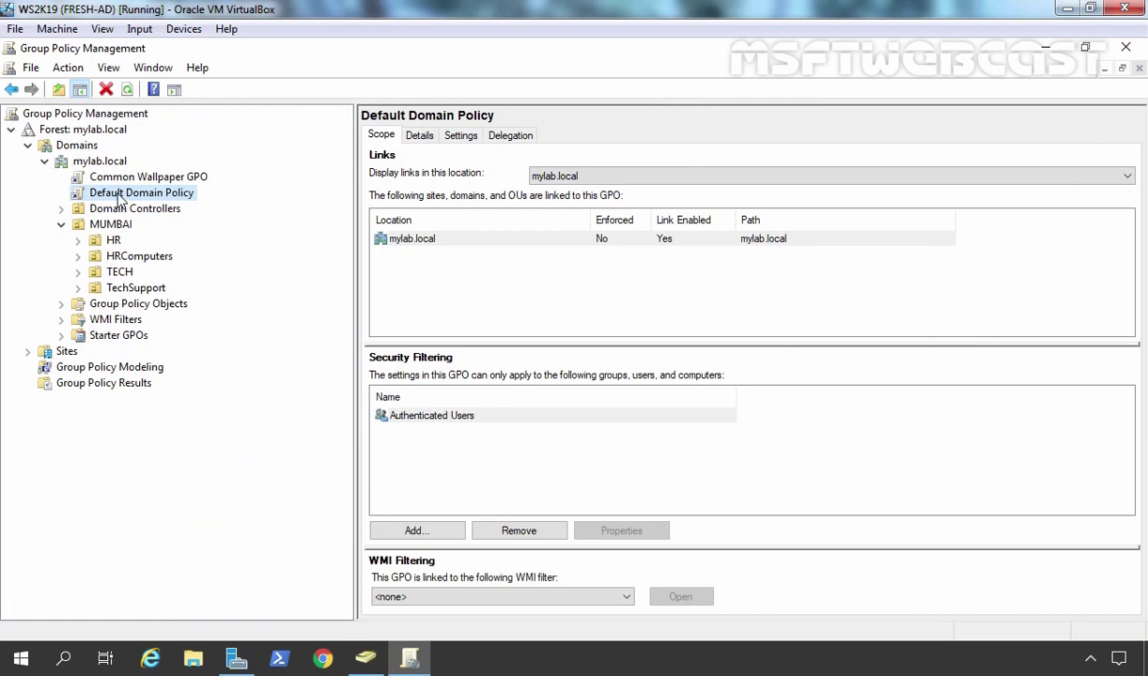
click(104, 162)
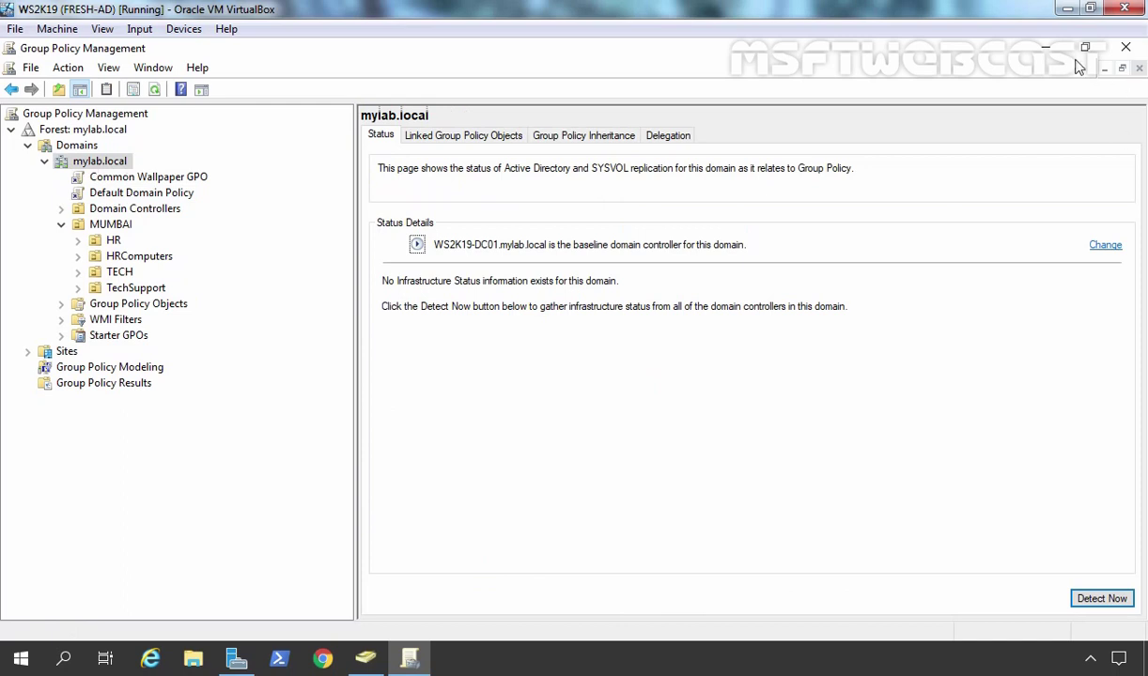
click(1045, 47)
click(1046, 47)
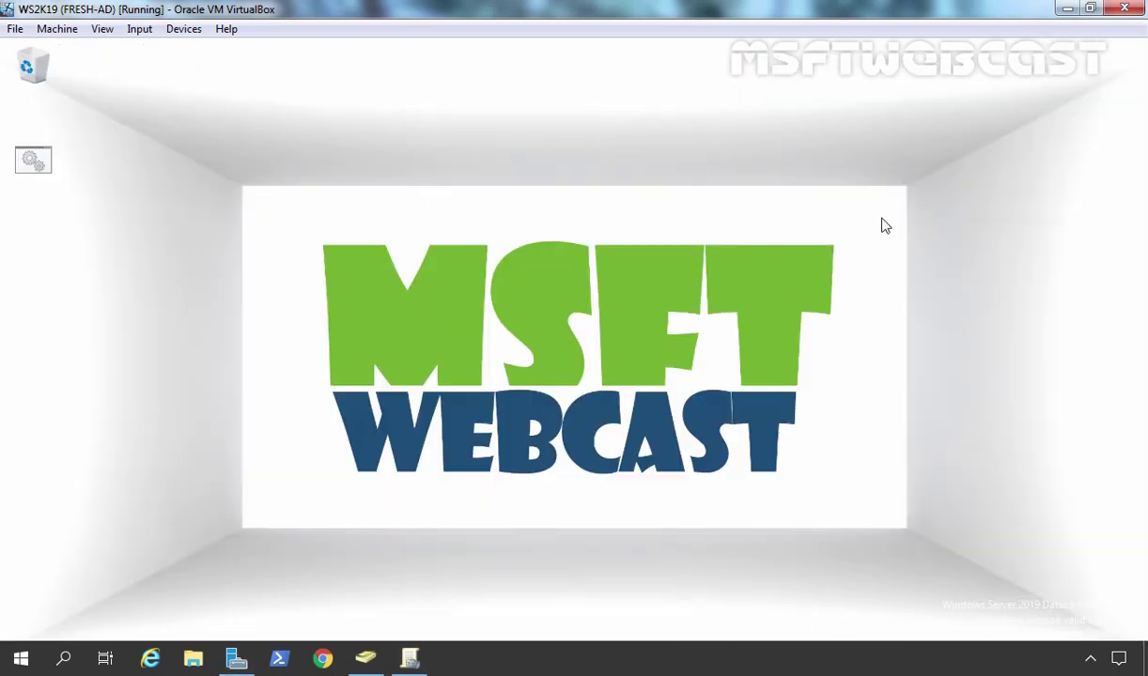
- Run gpupdate /force in a Command Prompt to refresh computer and user policy
key(super+r)
text(cmd)
key(Return)
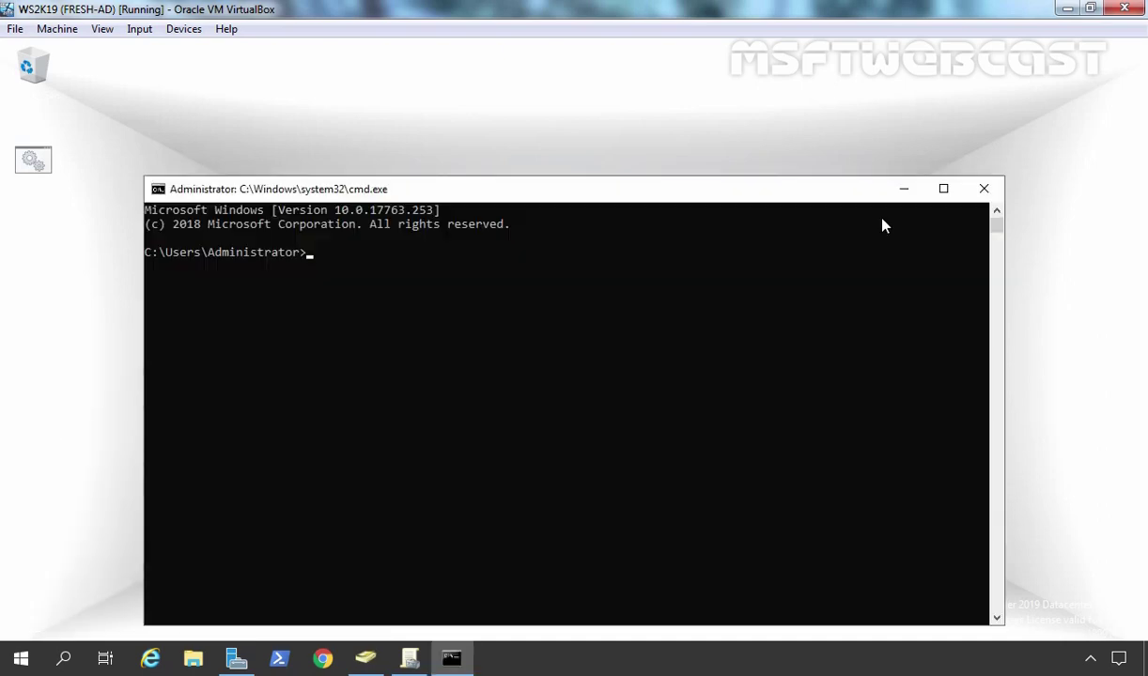
text(gpupdate /force)
key(Return)
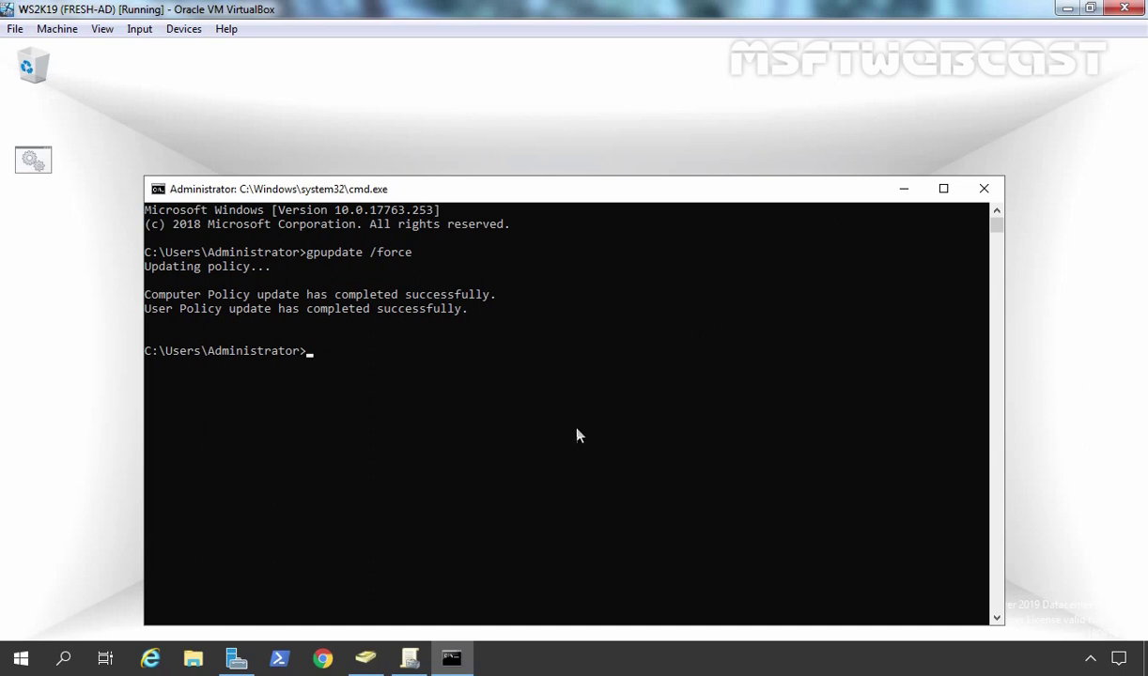
- Check Tech Support1's Account tab in the TechSupport OU, then cancel out of its properties
click(366, 659)
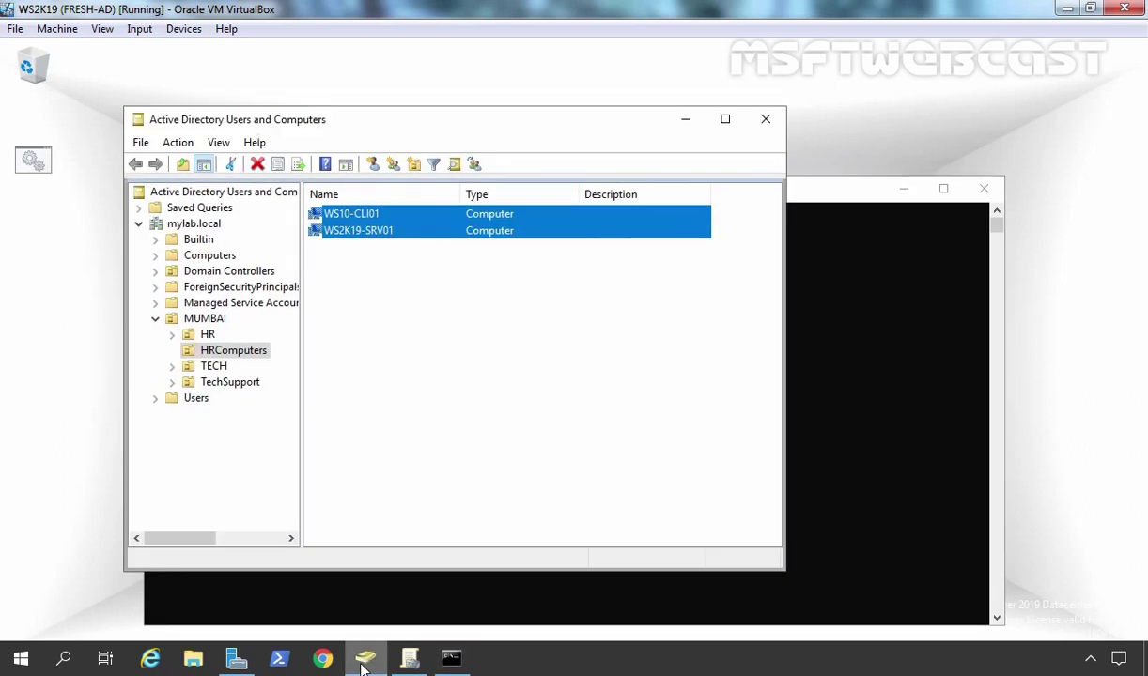
click(217, 383)
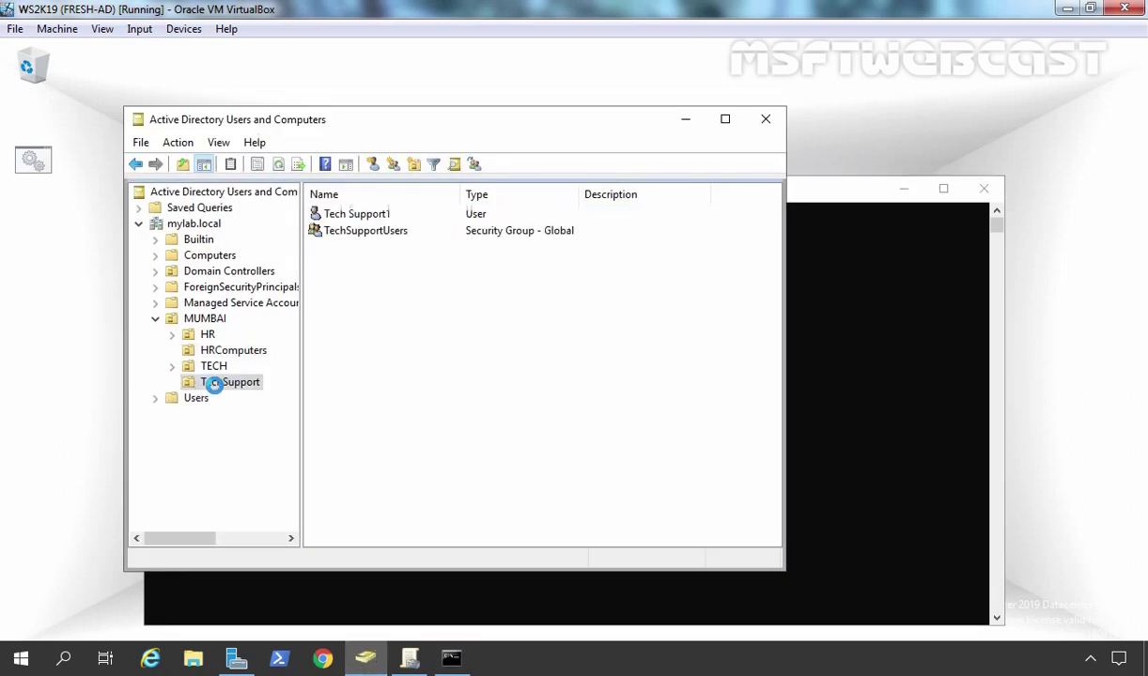
click(329, 216)
double_click(329, 217)
click(404, 179)
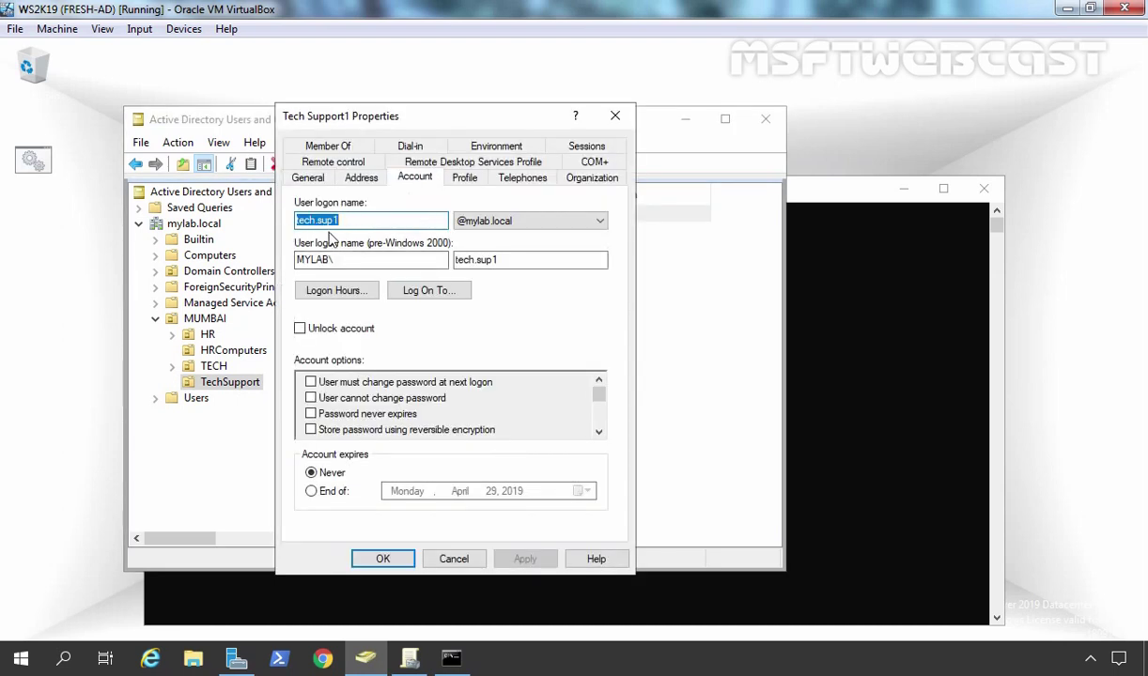
click(454, 560)
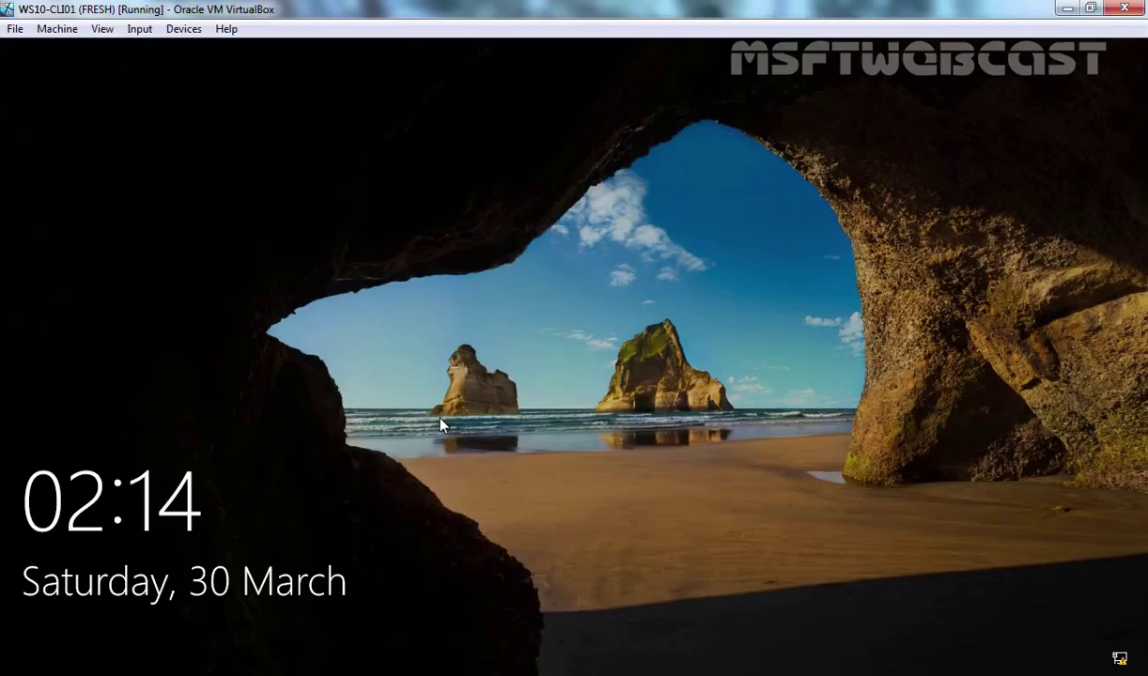
- Enter incorrect passwords for Tech Support1 repeatedly, dismissing each incorrect-password message
click(440, 420)
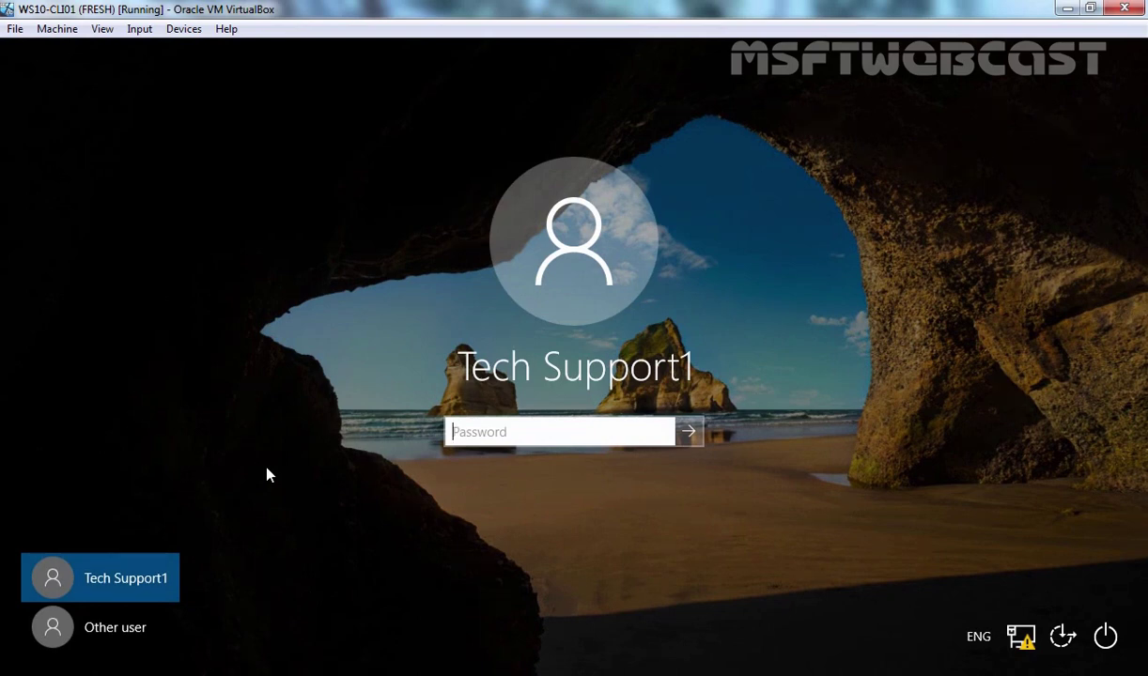
text(Pa$$w0r)
key(Return)
key(Return)
text(Pa$$w0rd)
key(Return)
key(Return)
text(Pa$$w0rd)
key(Return)
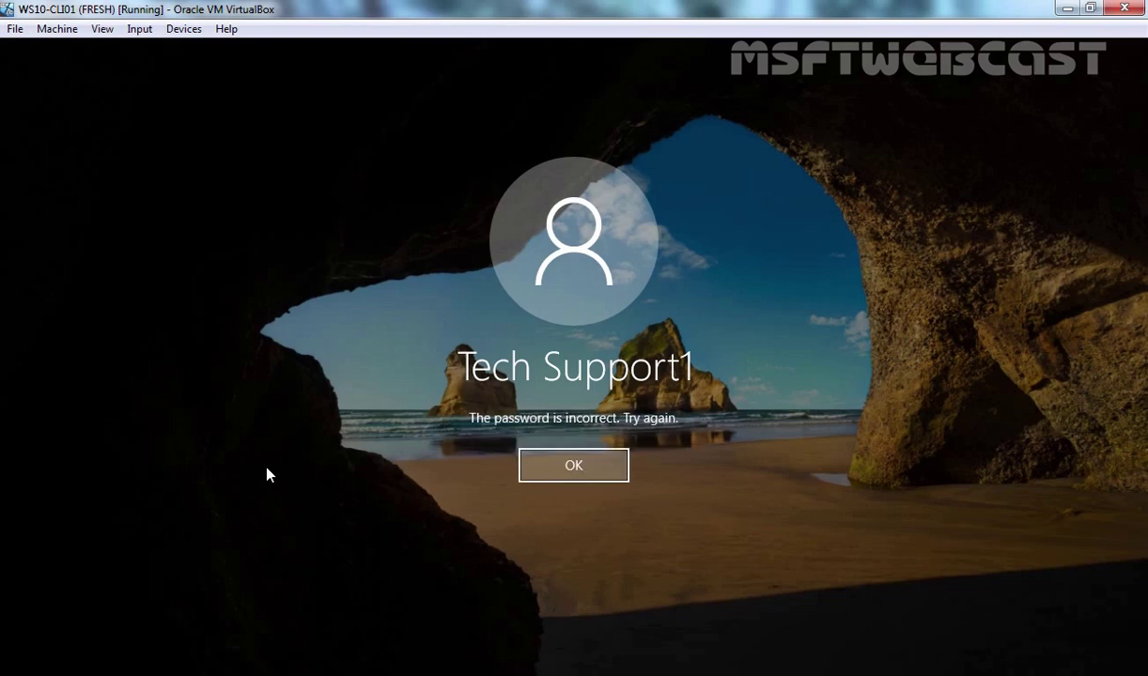
key(Return)
text(Pa$$w0rd)
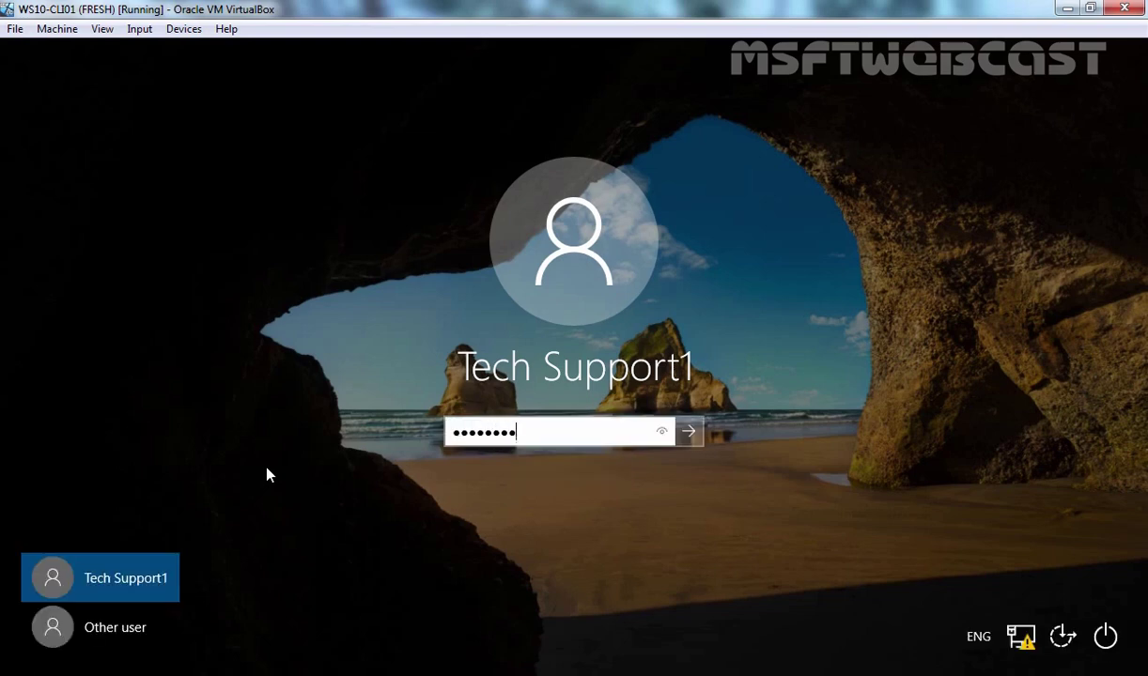
key(Return)
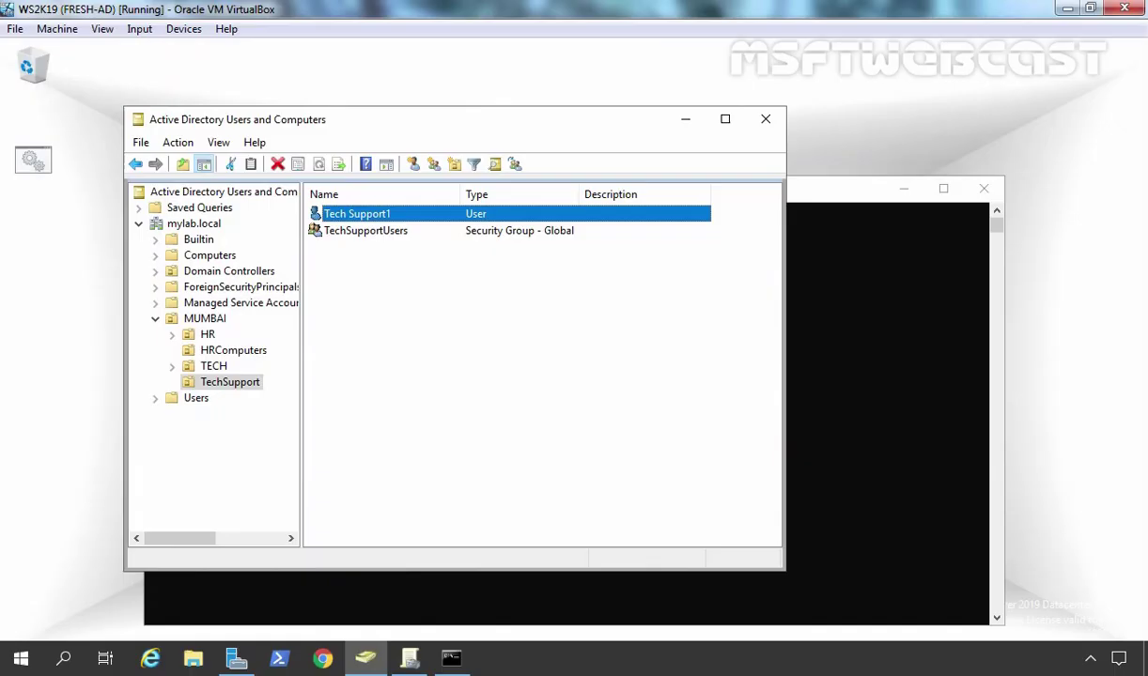
- Refresh the user list, tick Unlock account for Tech Support1, apply, then reopen to verify
right_click(371, 302)
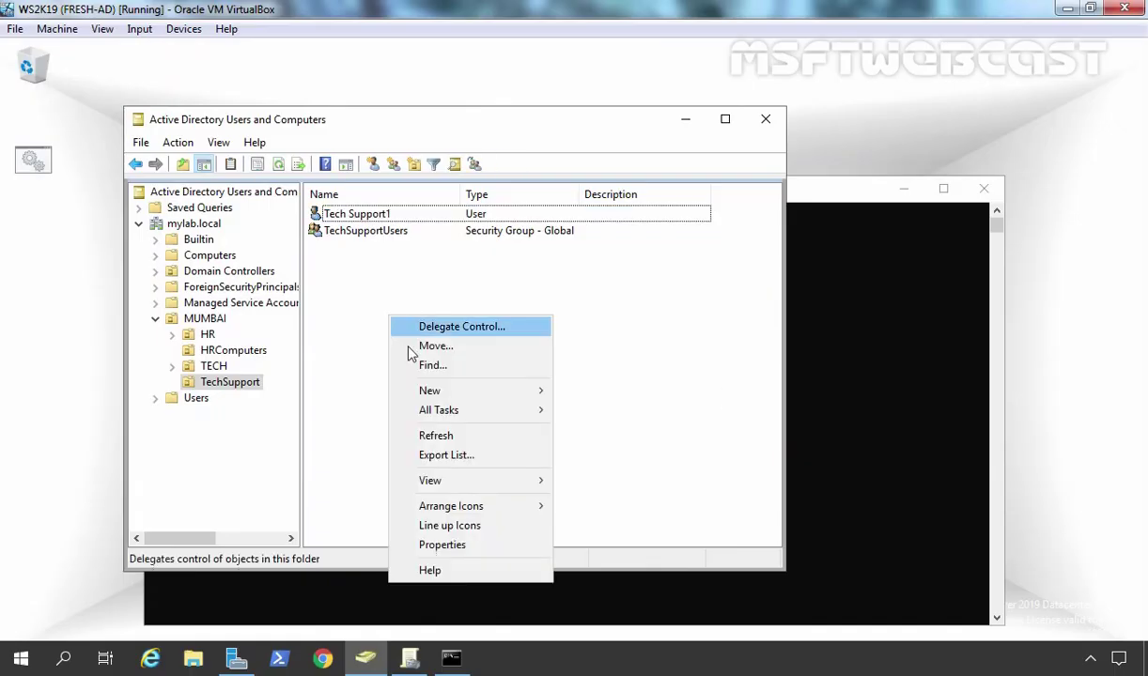
click(412, 413)
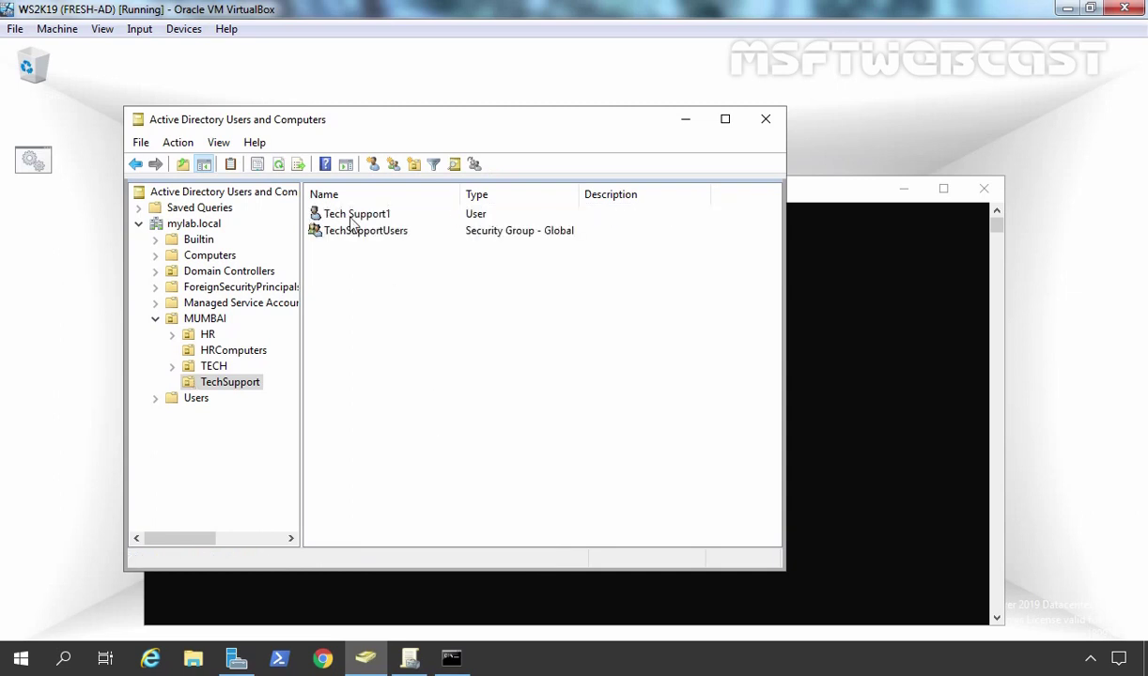
double_click(335, 212)
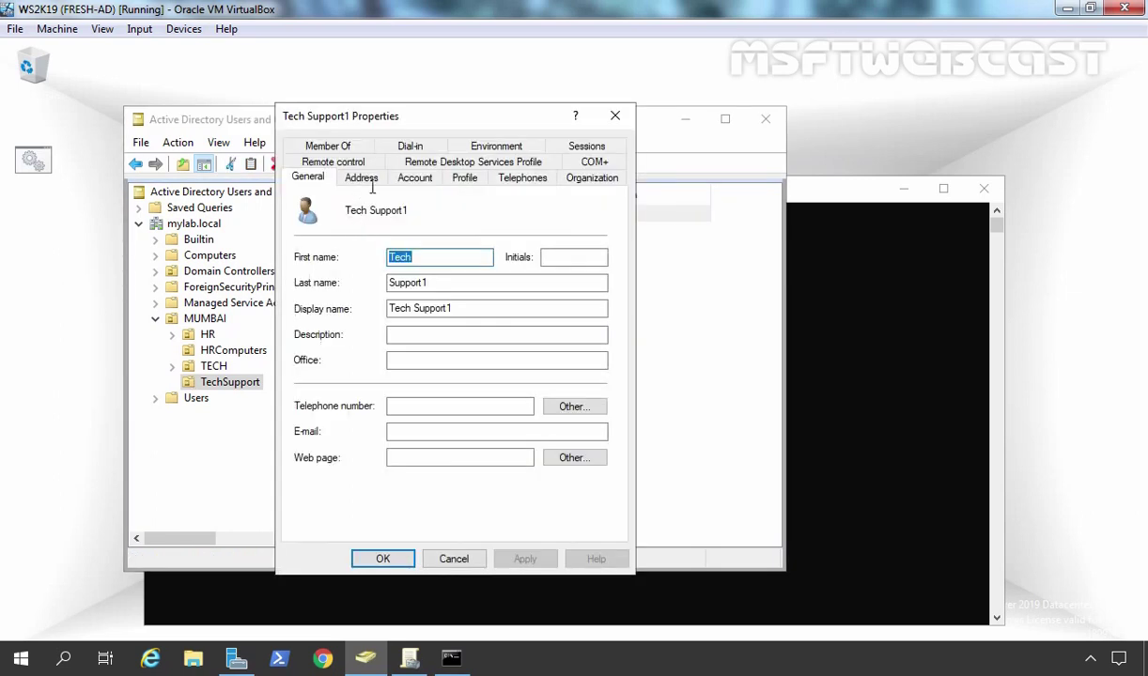
click(415, 178)
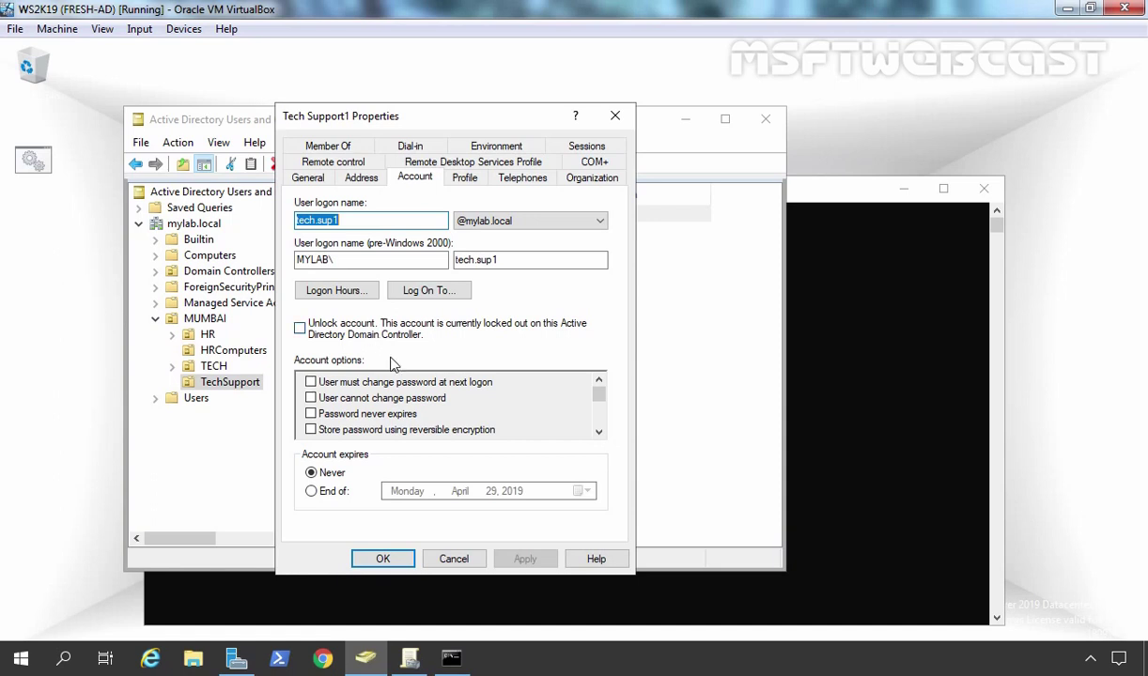
click(300, 329)
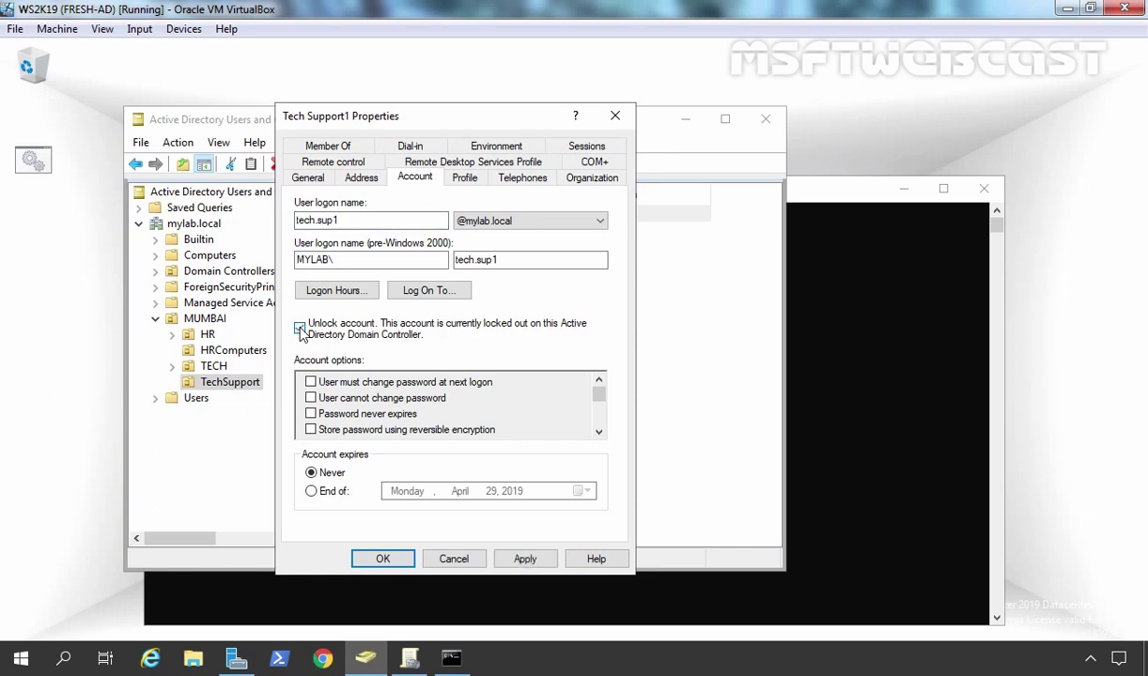
click(525, 559)
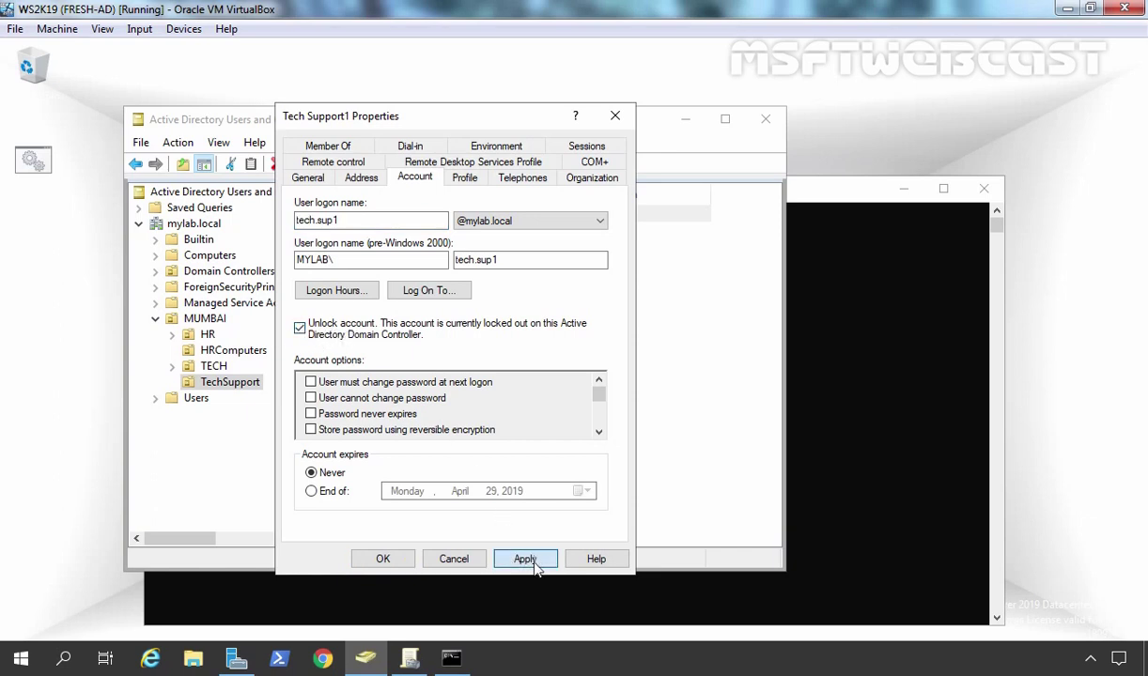
click(384, 560)
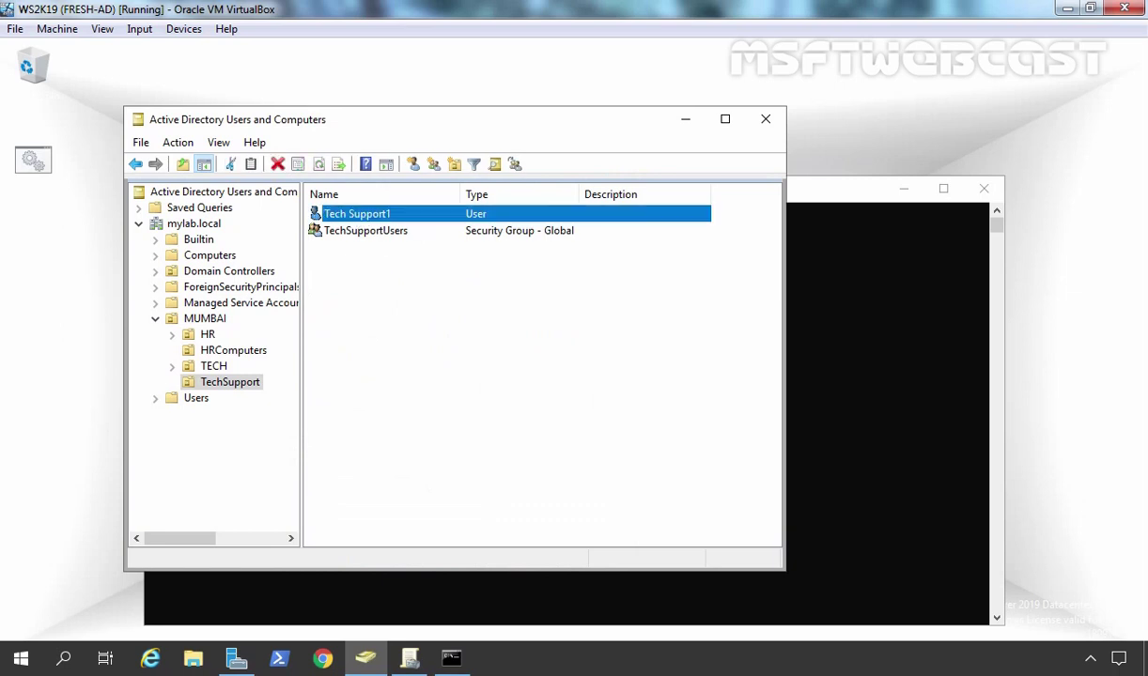
double_click(400, 214)
click(414, 178)
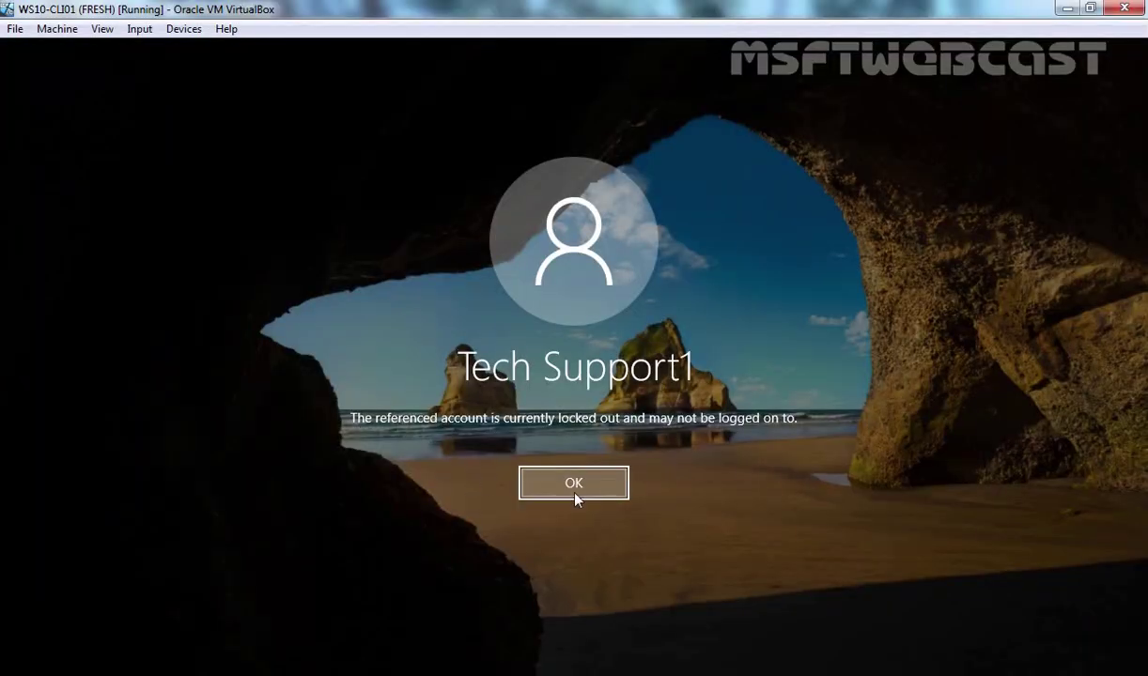
- Dismiss the lockout message and sign in as Tech Support1 with the correct password
click(564, 490)
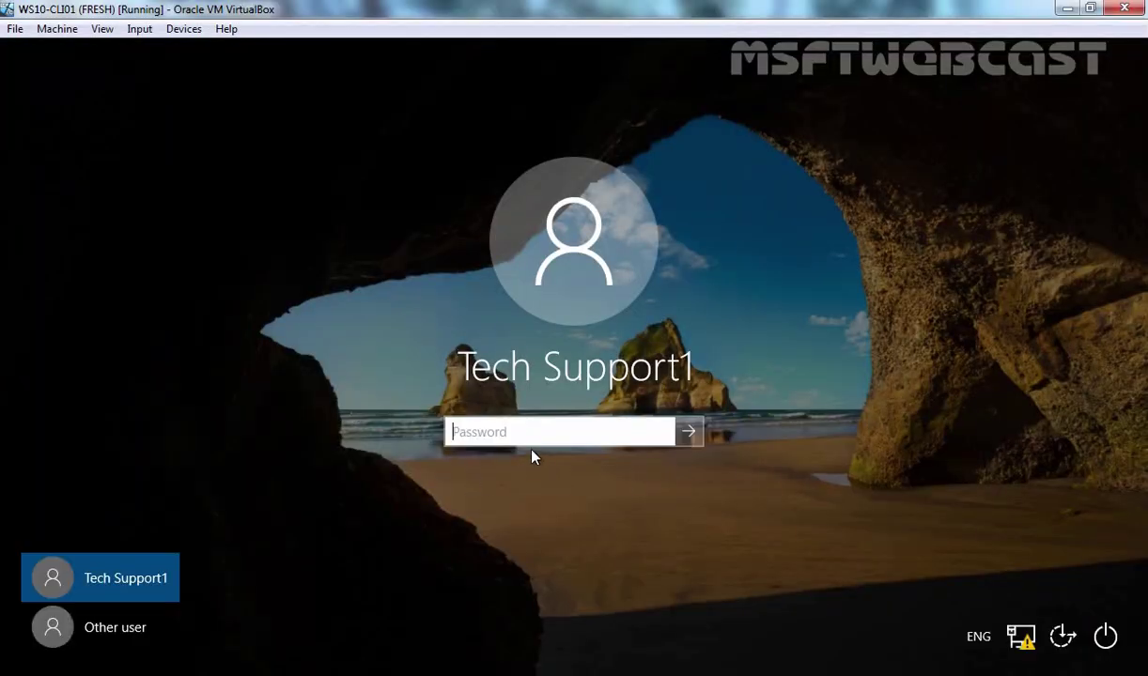
text(********)
key(Return)
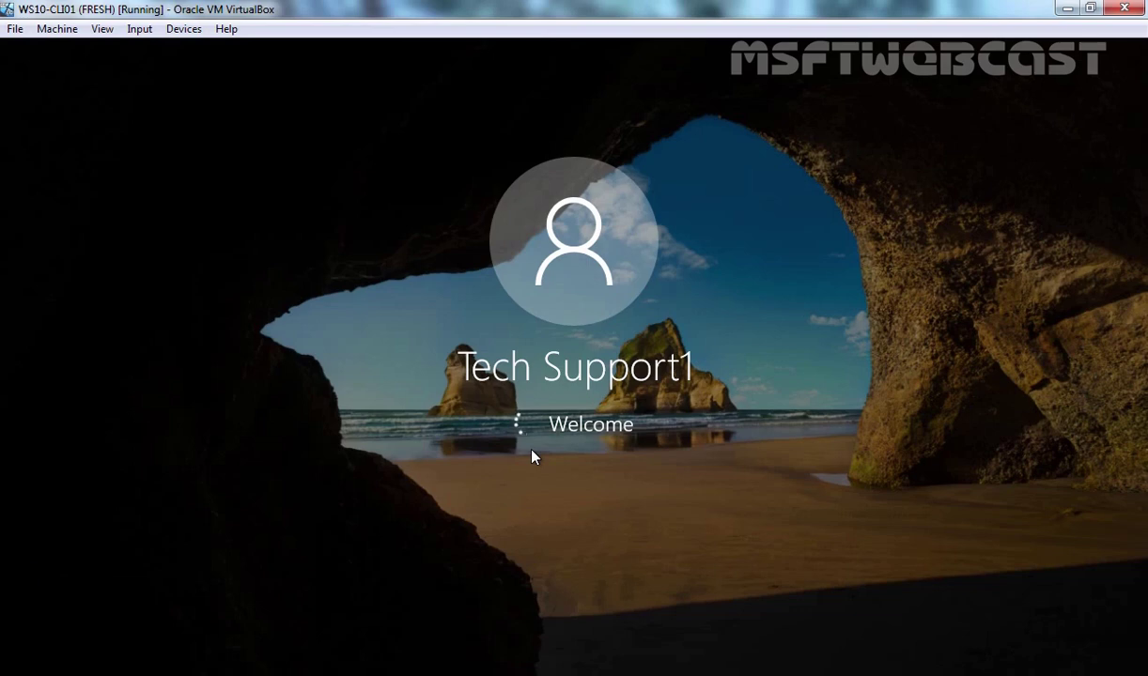